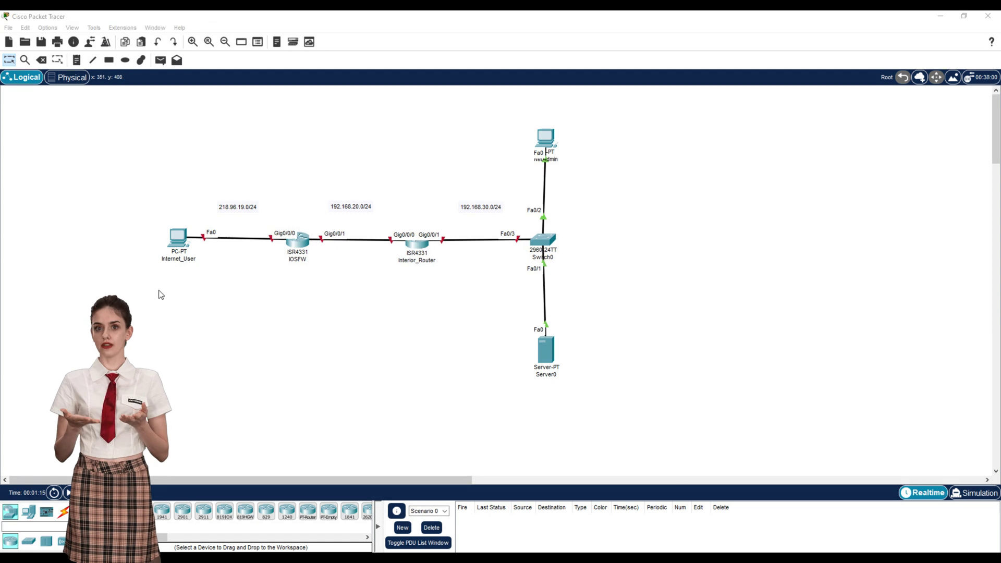
Step: Give Internet_User the address 218.96.19.119 with default gateway 218.96.19.120
click(178, 237)
drag(480, 101, 778, 89)
click(664, 151)
click(757, 183)
text(218.96.19.119)
key(Tab)
key(Tab)
text(21)
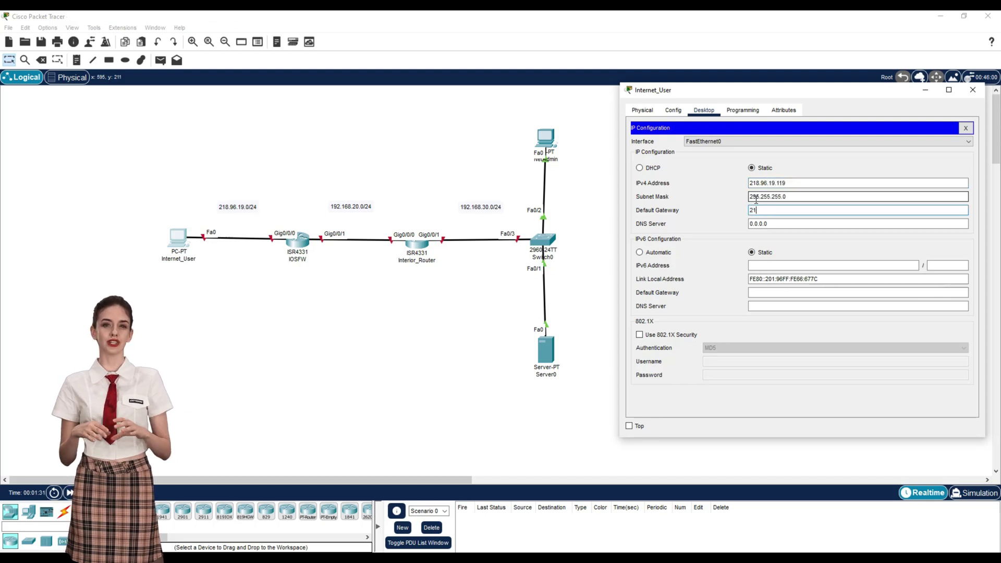
text(8.96.19.120)
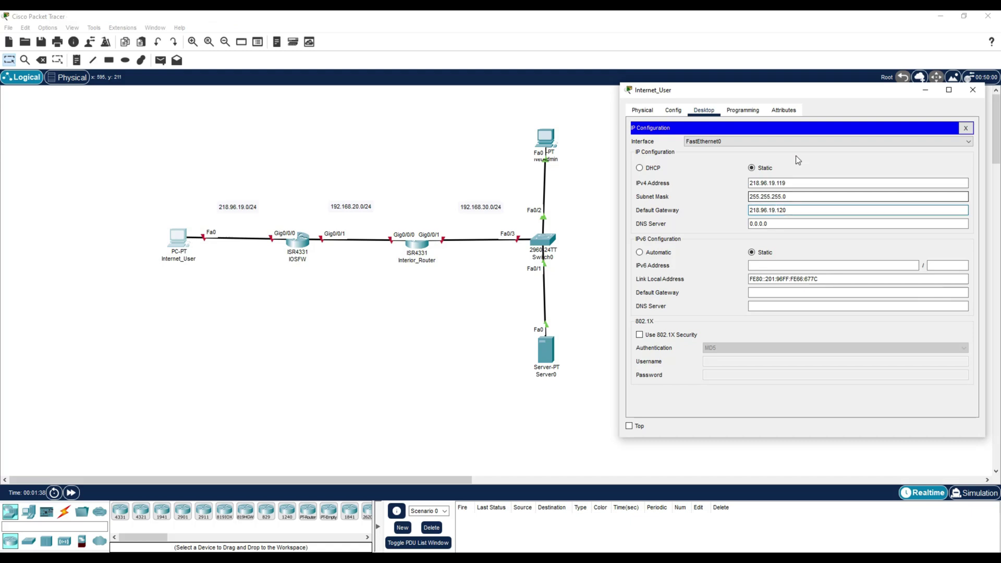
click(972, 90)
Step: Give NetAdmin the address 192.168.30.4 (mask 255.255.255.0) with gateway 192.168.30.3
click(548, 137)
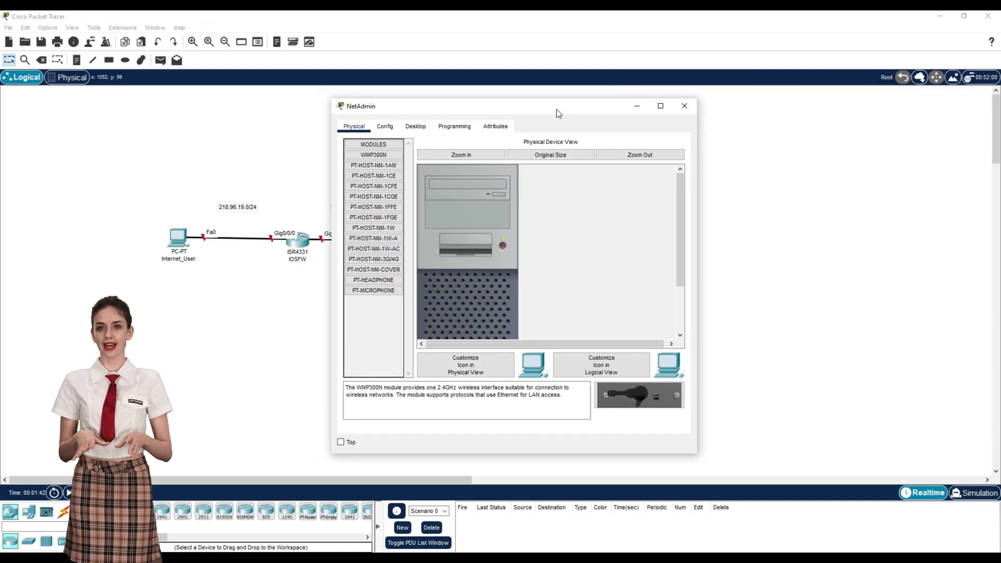
drag(556, 108, 830, 91)
click(690, 109)
click(648, 157)
click(785, 181)
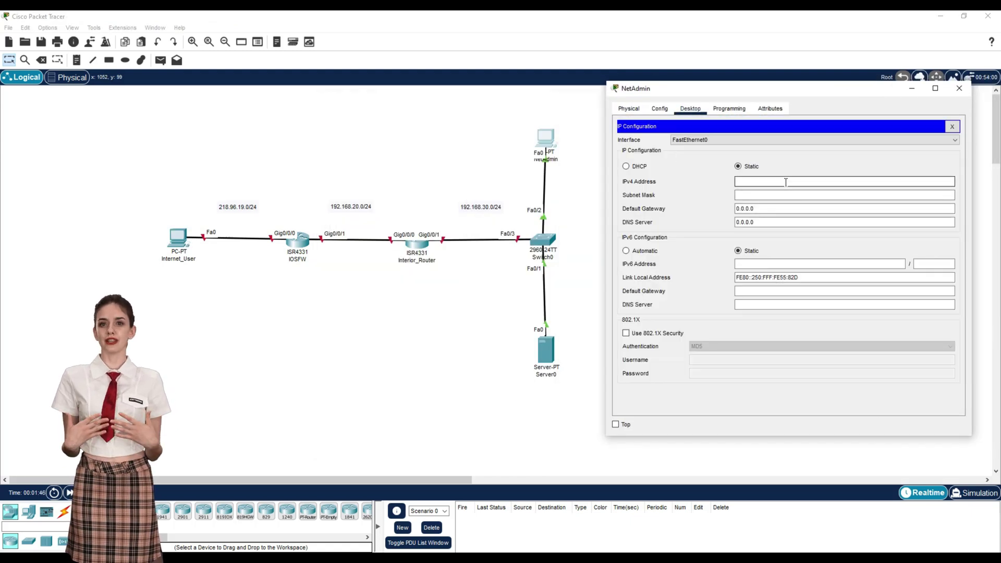
text(192.16)
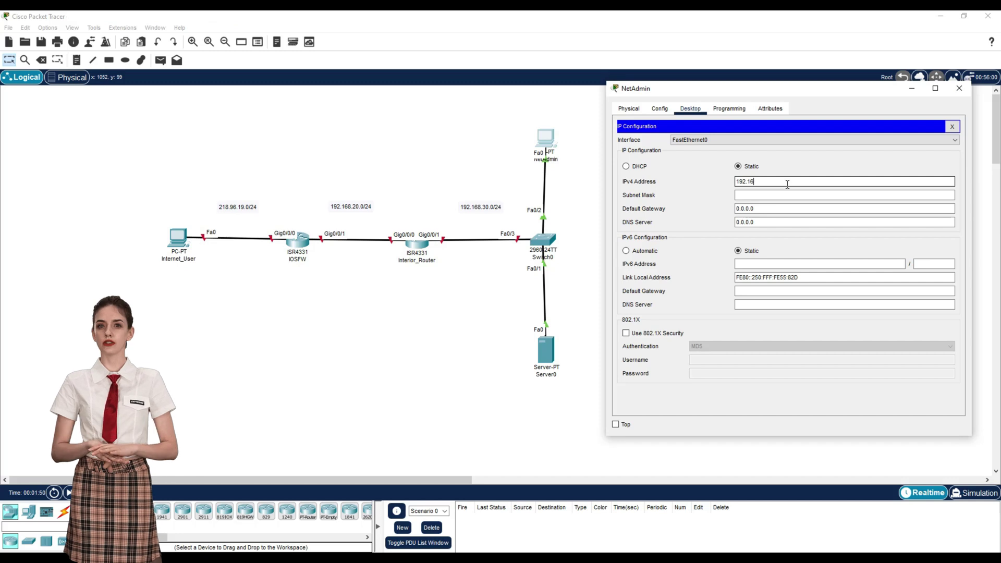
text(8.30.4)
key(Tab)
key(Tab)
text(192.168.30.3)
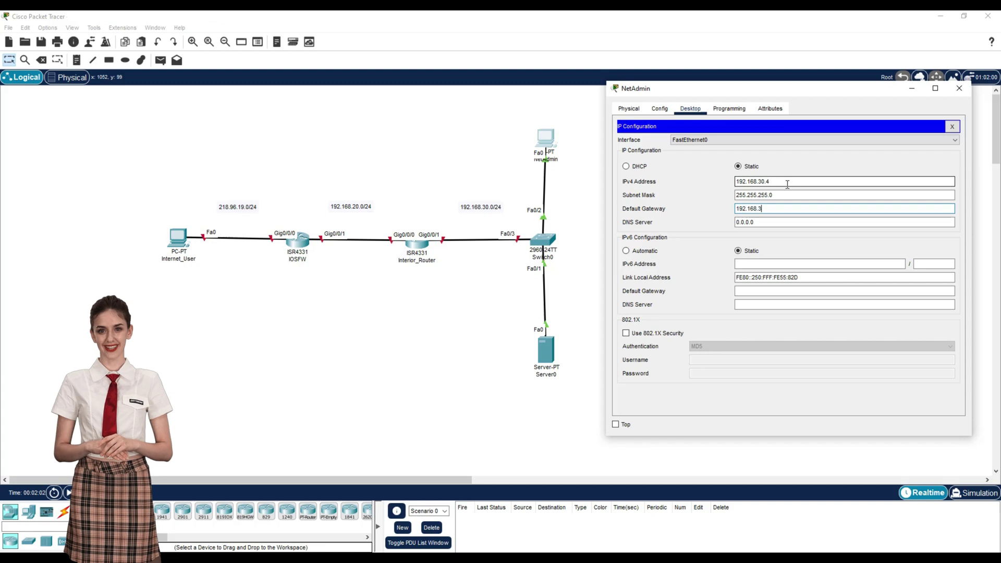
Step: Set Server0 to 192.168.30.5/24 with gateway 192.168.30.3 and DNS 192.168.30.5
click(959, 89)
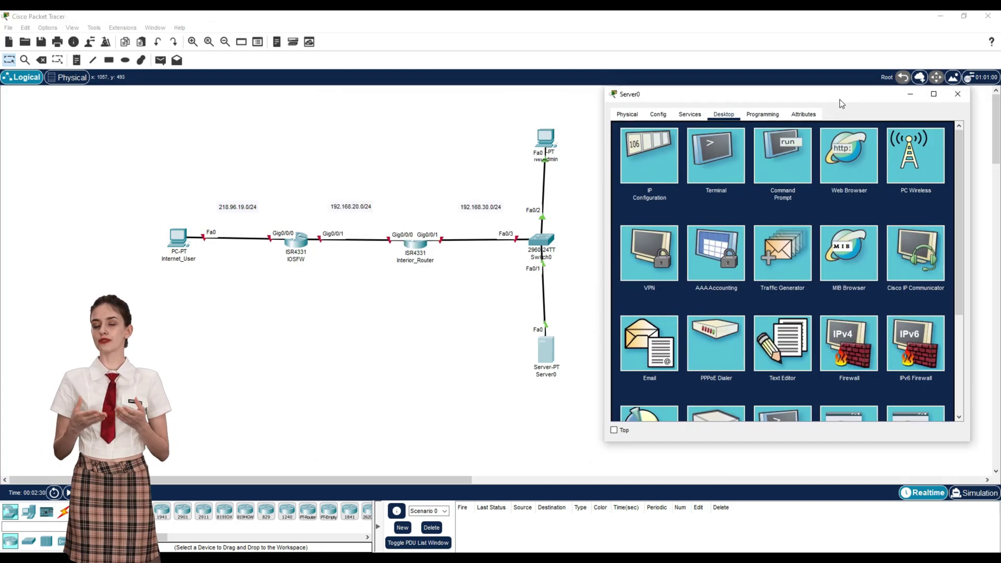
click(648, 141)
click(738, 175)
text(192.168.30.5)
click(738, 188)
key(Tab)
text(192.168.30.3)
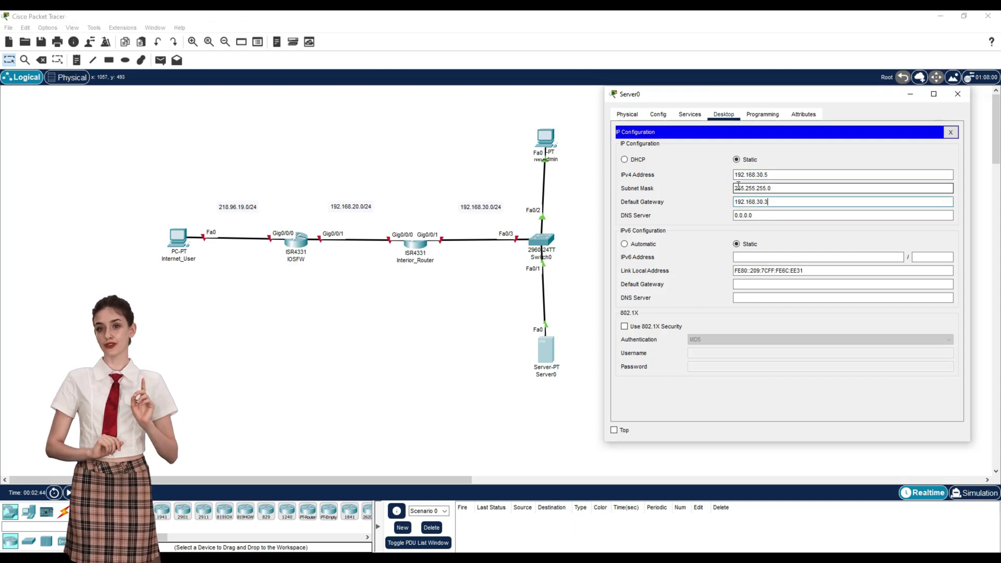
key(Tab)
text(192.168.30.3)
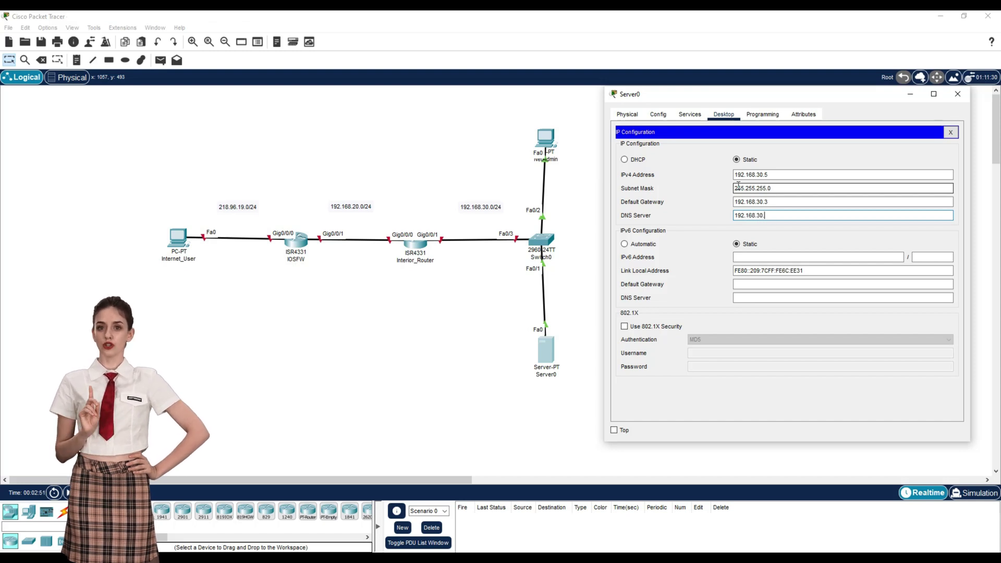
text(5)
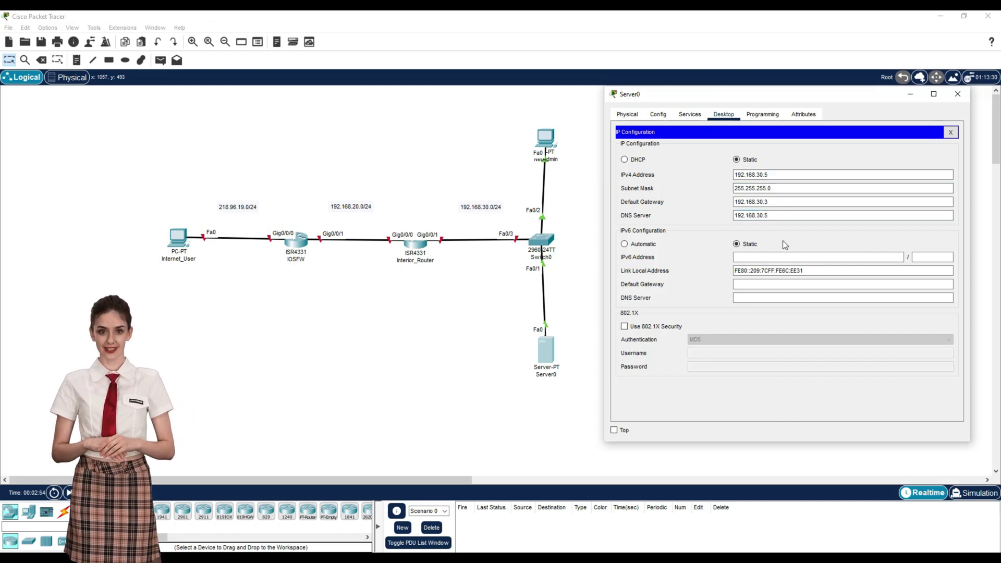
click(958, 95)
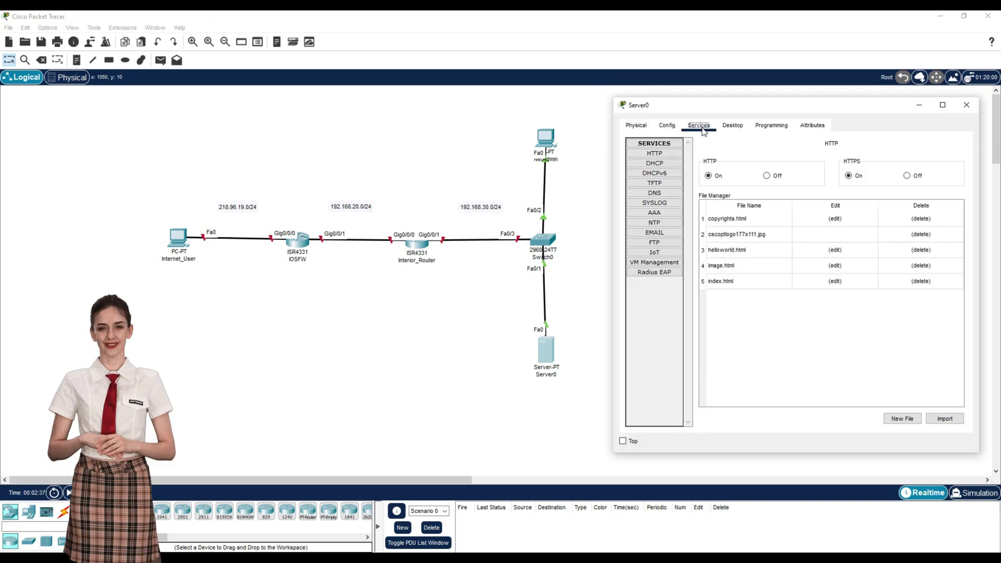
Step: Load 192.168.30.5/helloworld.html in Server0's web browser to test the web service
click(667, 125)
click(732, 125)
click(858, 165)
text(192.168)
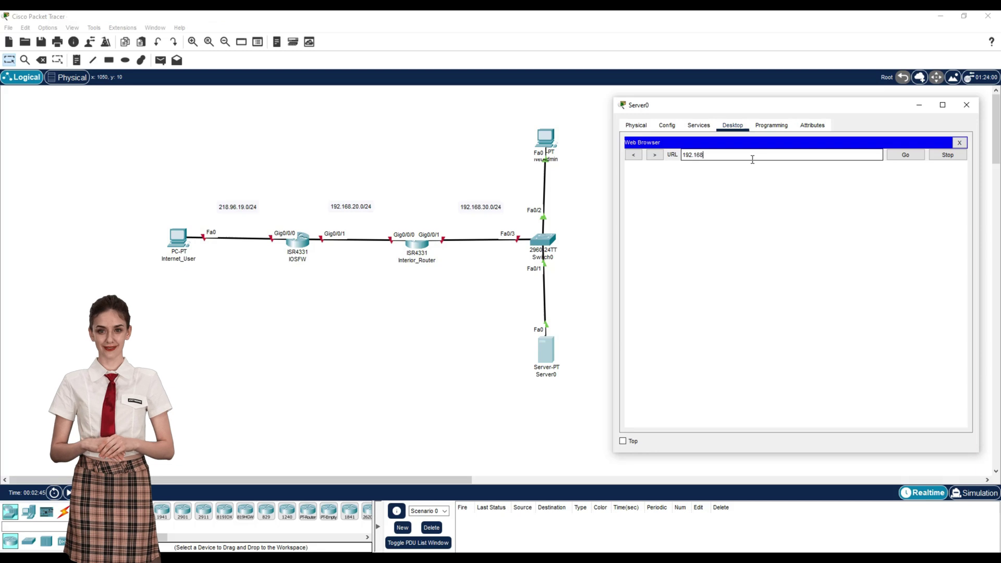
text(.30.5)
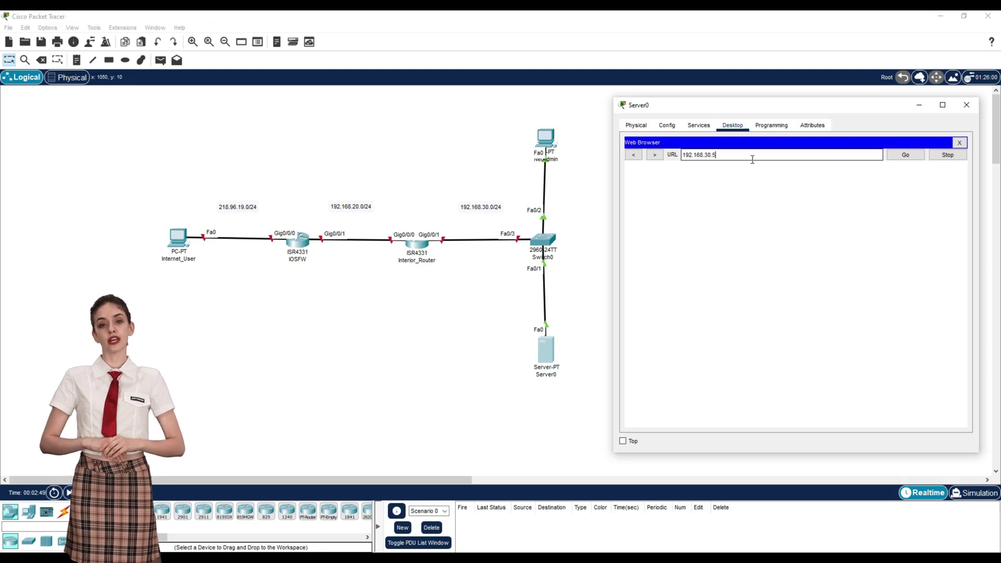
text(/helloworld.html)
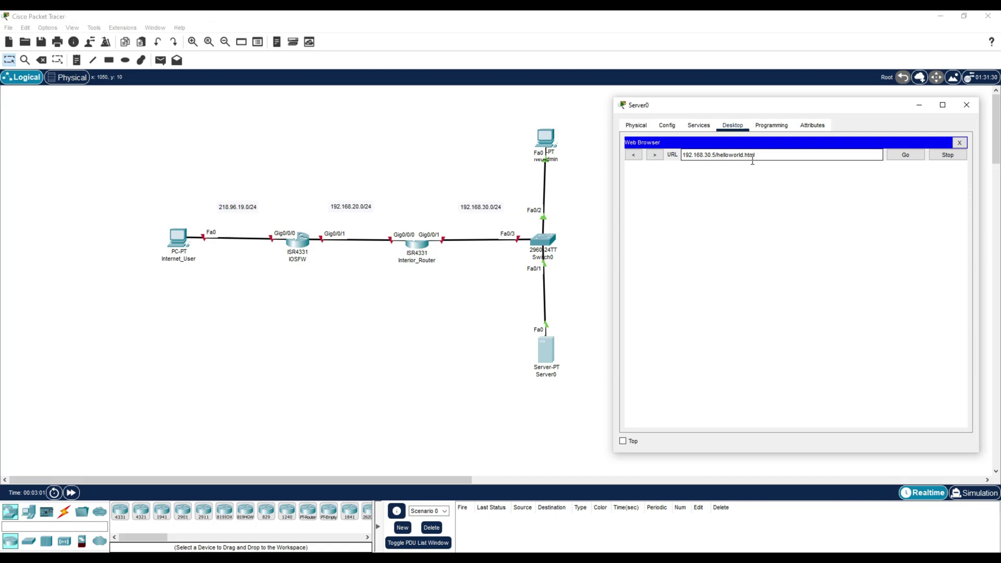
click(905, 155)
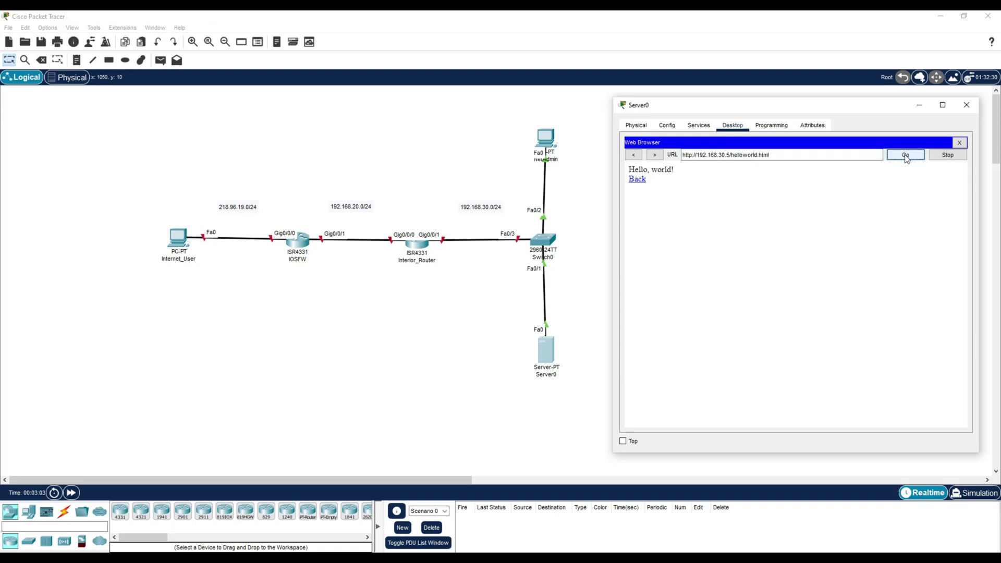
click(959, 143)
click(698, 125)
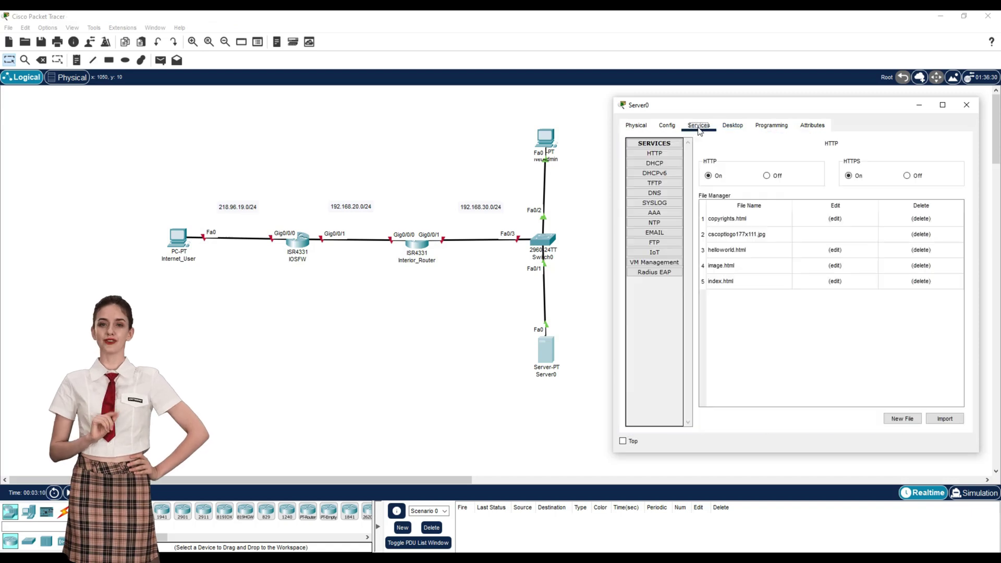
click(665, 242)
click(760, 193)
text(anonymous)
key(Tab)
text(anonymous)
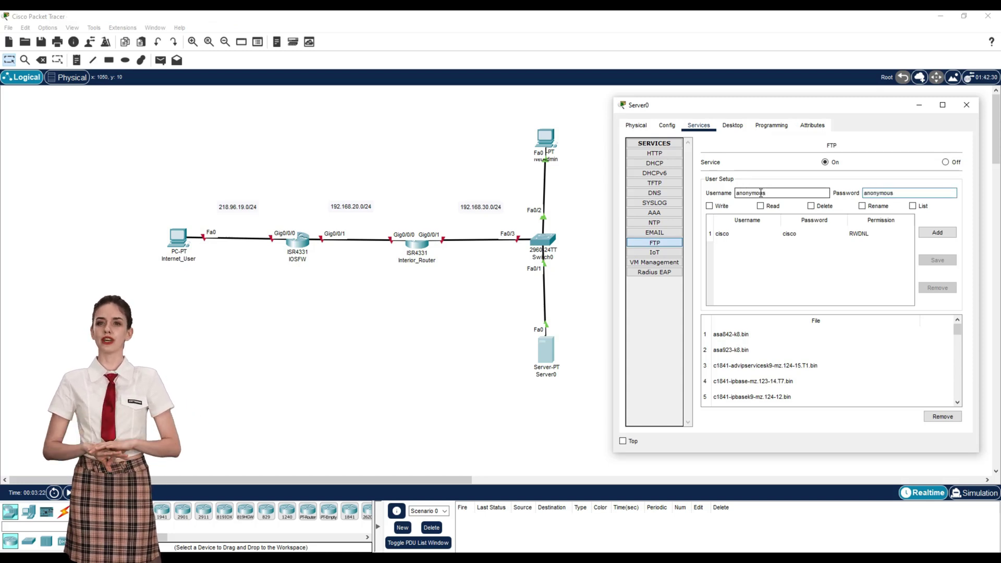
click(760, 206)
click(912, 206)
click(938, 232)
Step: In the edge router's CLI, enter configuration mode and set the hostname to IOSFW
click(966, 105)
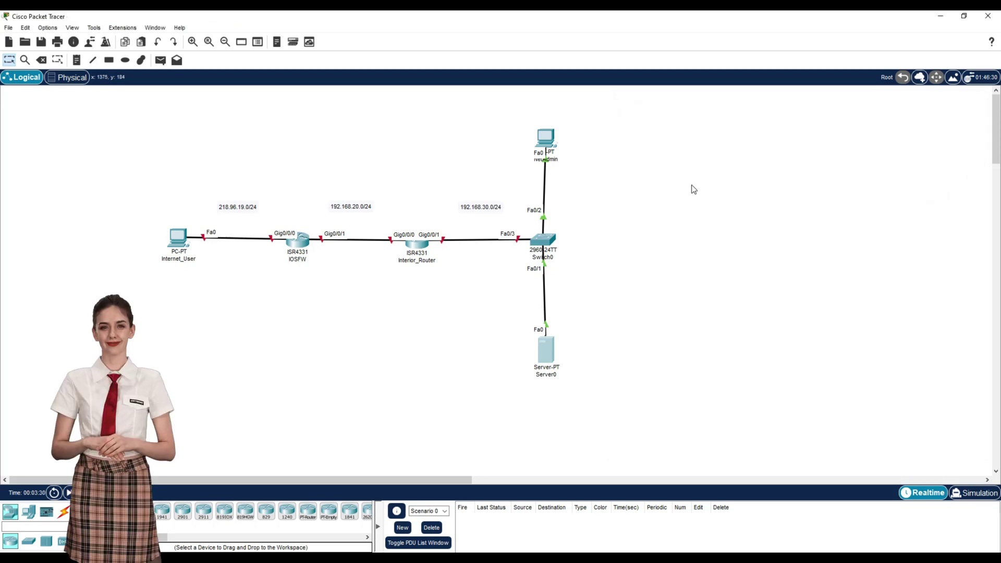
click(305, 244)
drag(433, 107, 718, 102)
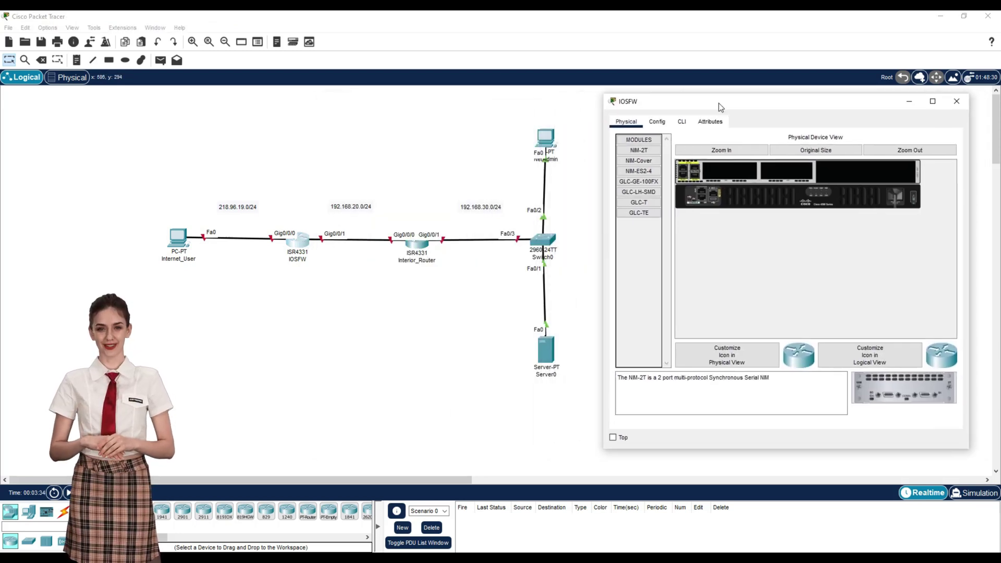
click(682, 121)
key(Return)
text(en)
key(Return)
text(conf t)
key(Return)
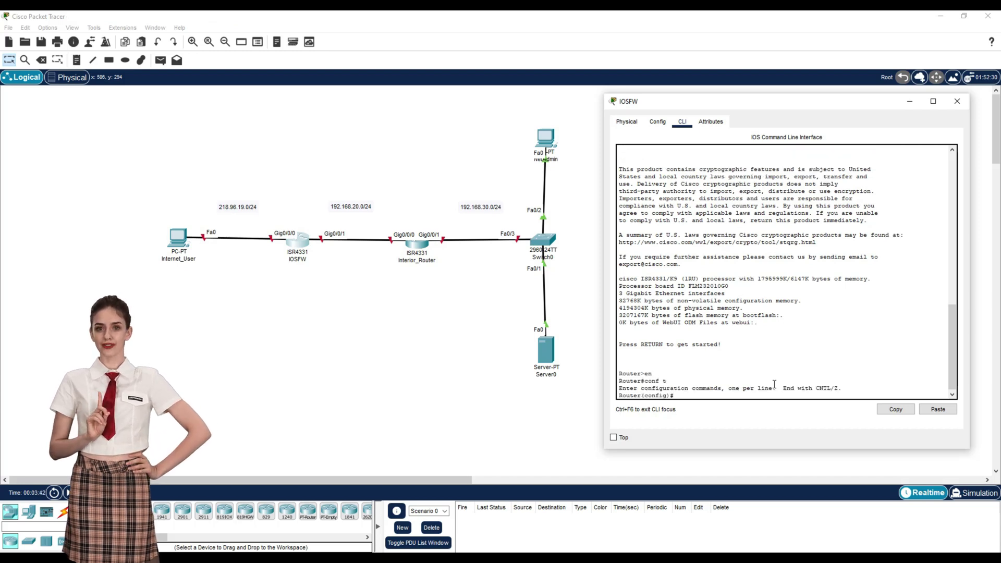
text(hostn)
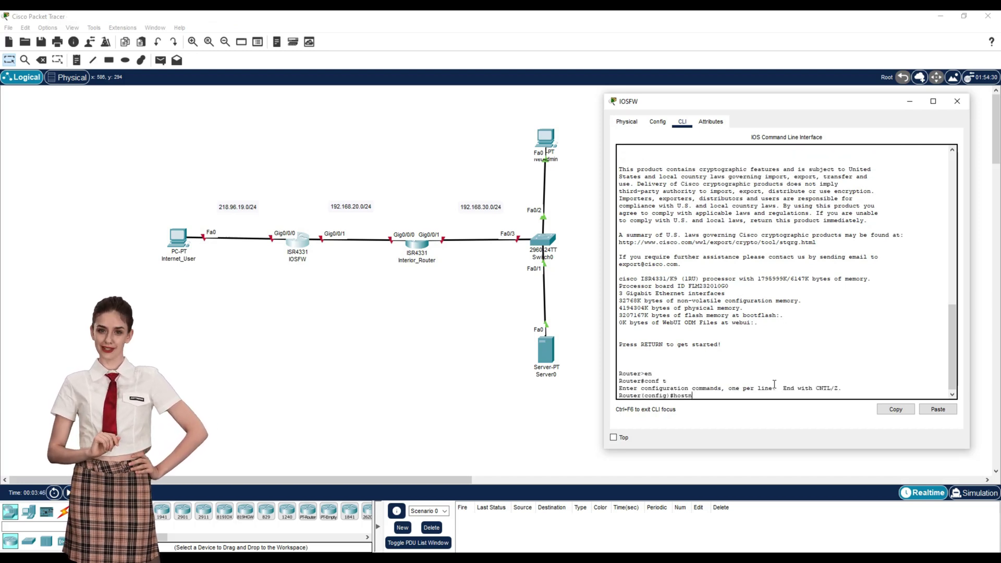
text(ame IOSFW)
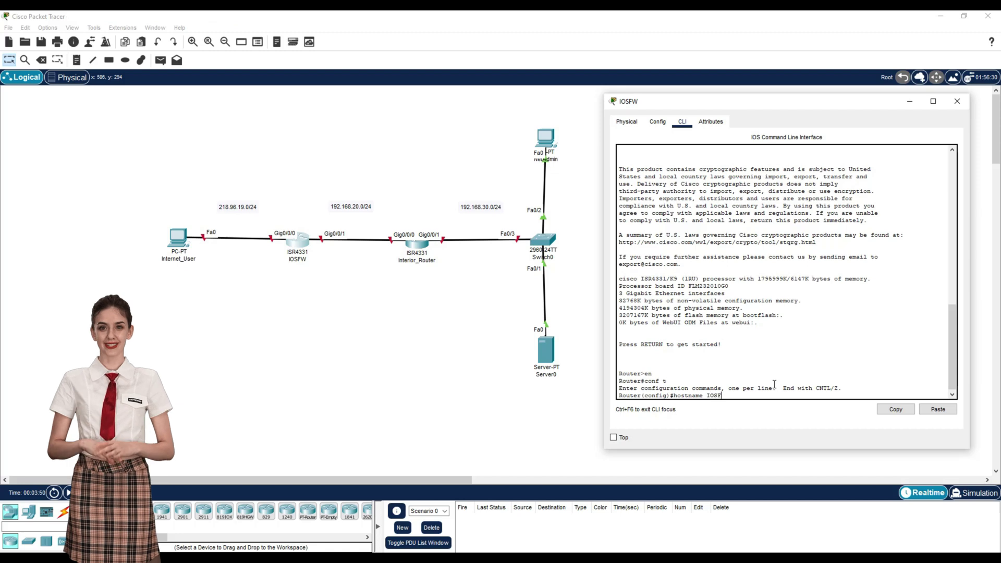
key(Return)
Step: Assign 218.96.19.120 255.255.255.0 to Gig0/0/0 and bring it up
text(int g0/0/0)
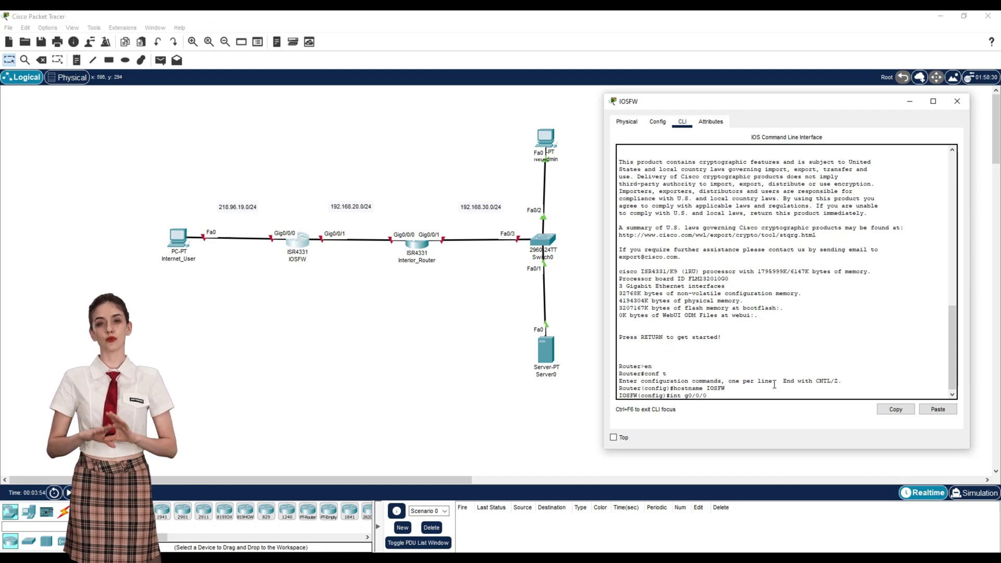
key(Return)
text(ip address)
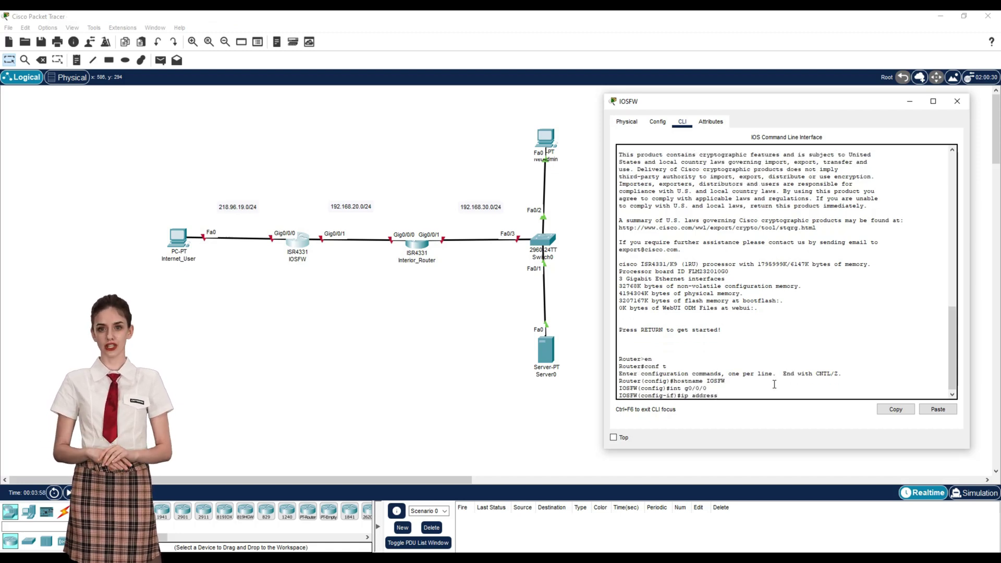
text( 218.9)
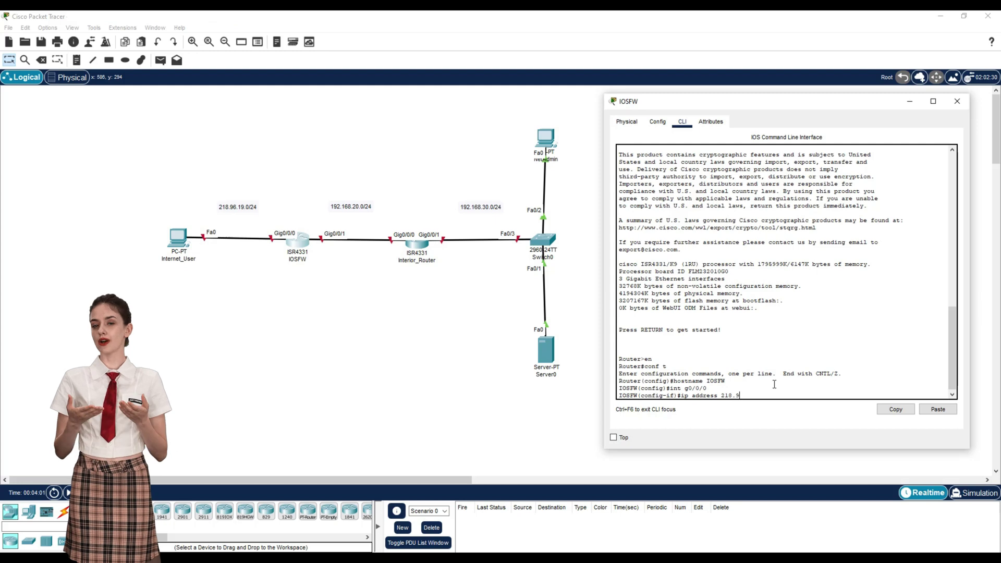
text(6.19.120 255.255.255.0)
key(Return)
text(no shu)
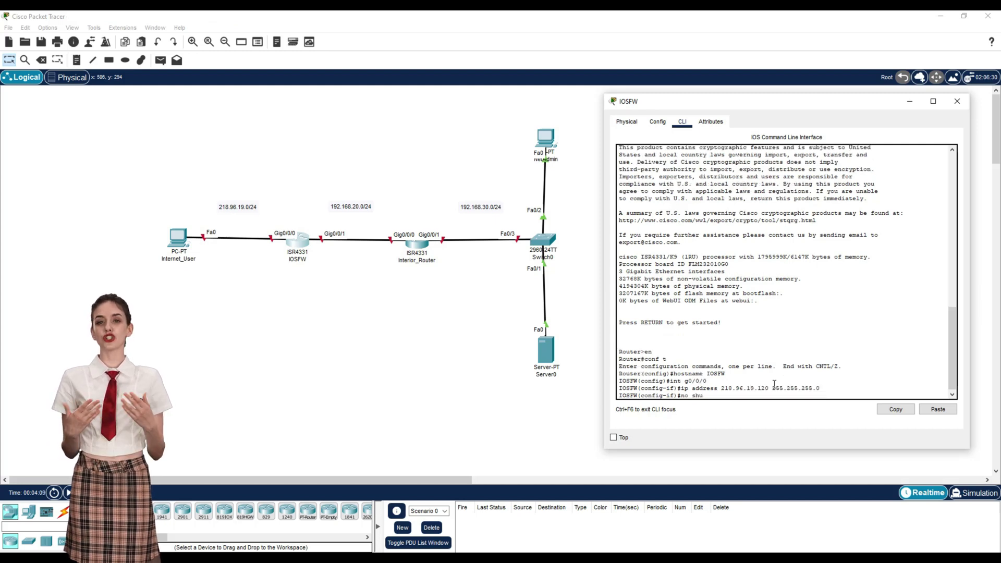
text(t)
key(Return)
Step: Assign 192.168.20.2 255.255.255.0 to Gig0/0/1 and bring it up
text(int g0/0/)
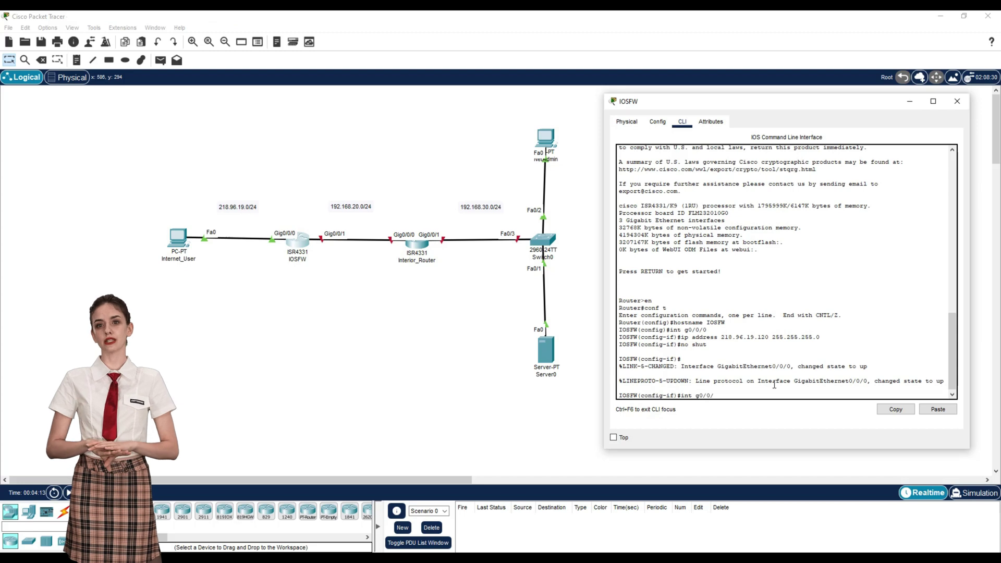
text(1)
key(Return)
text(ip address)
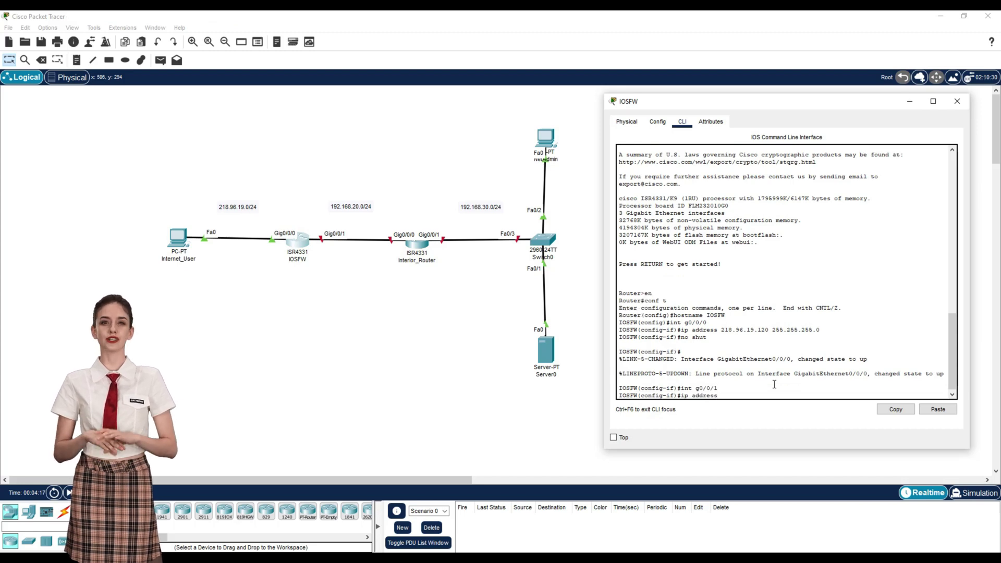
text( 192.168)
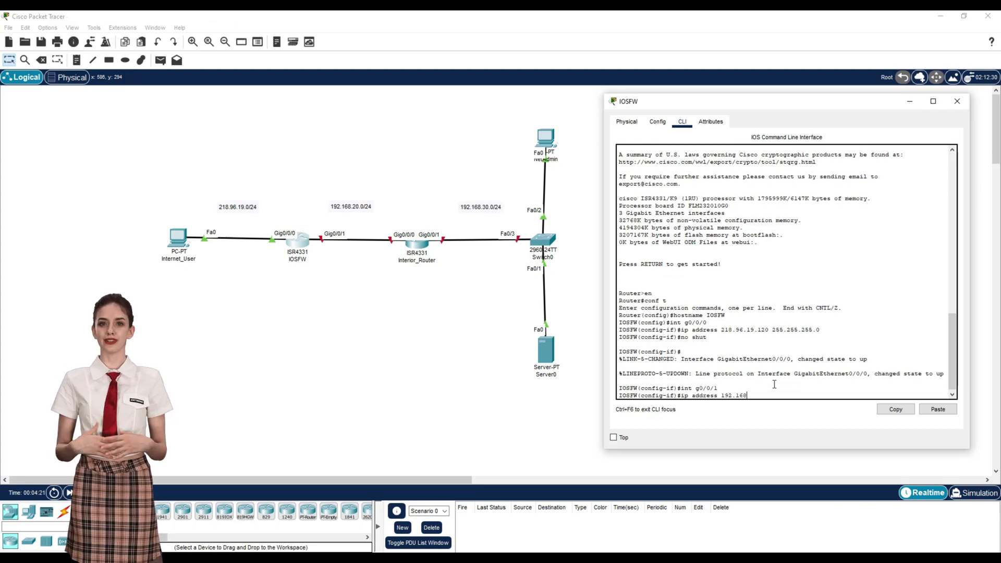
text(.20)
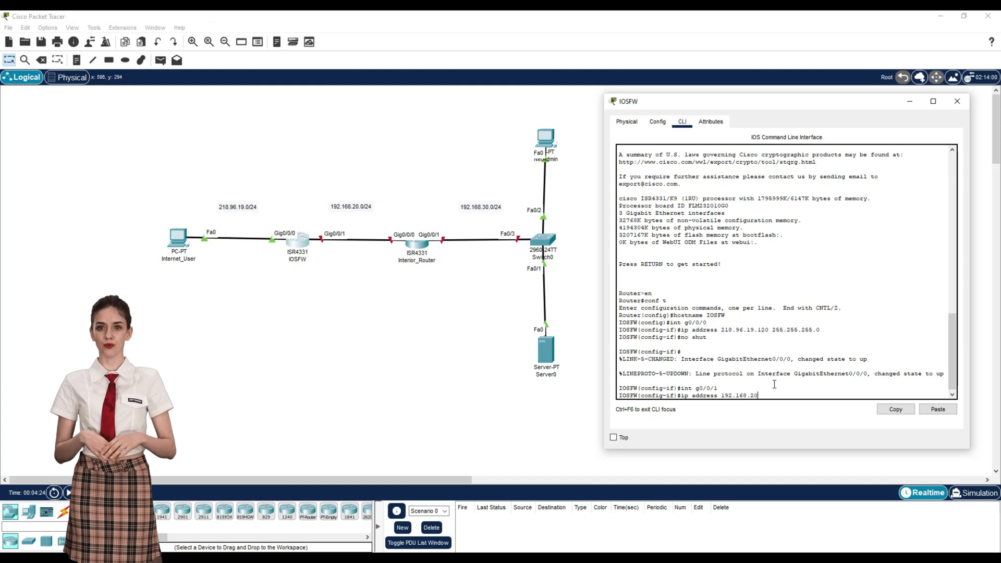
text(.2 255.255.255.0)
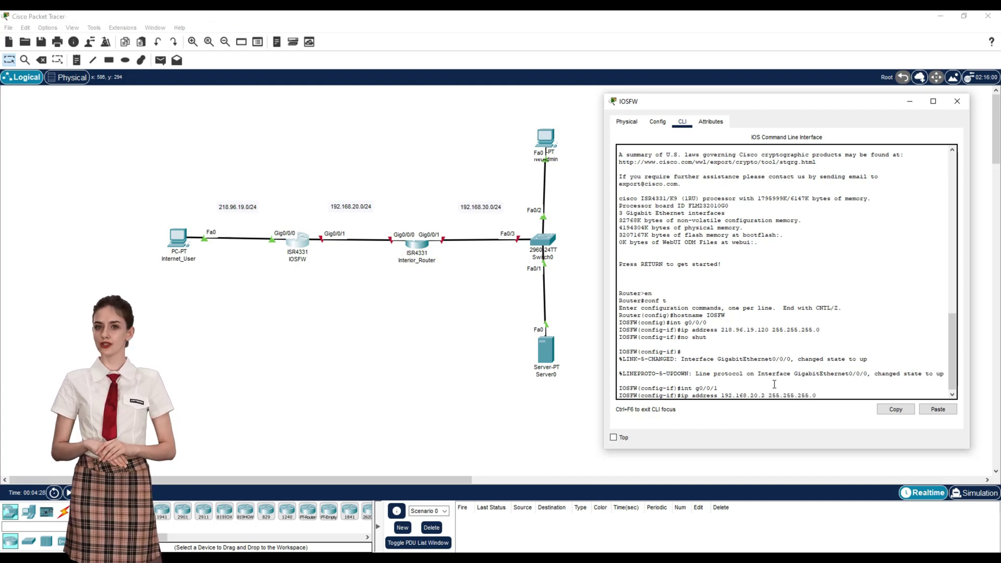
key(Return)
text(no s)
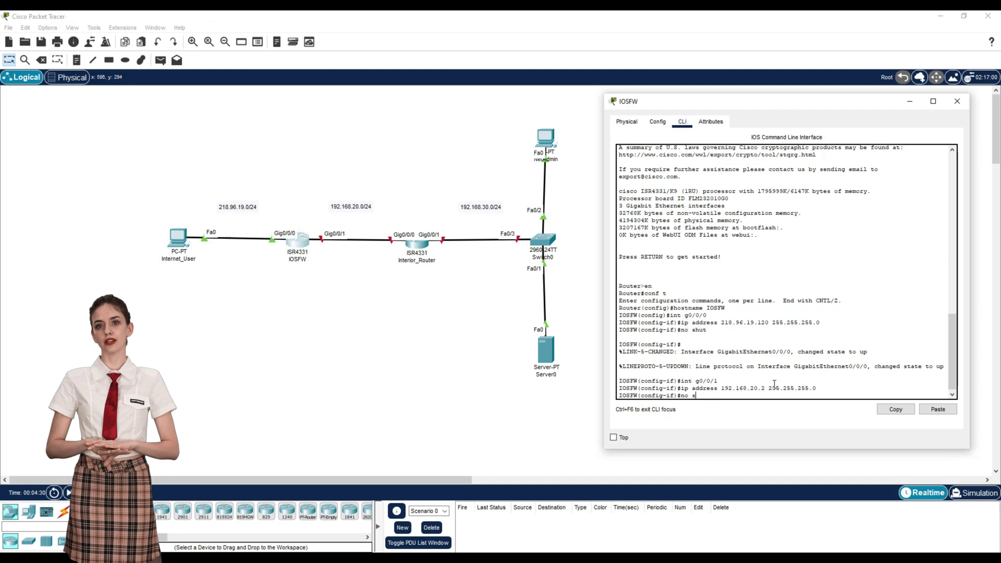
text(hut)
key(Return)
Step: Exit configuration mode and save IOSFW's running configuration with copy run start
text(e)
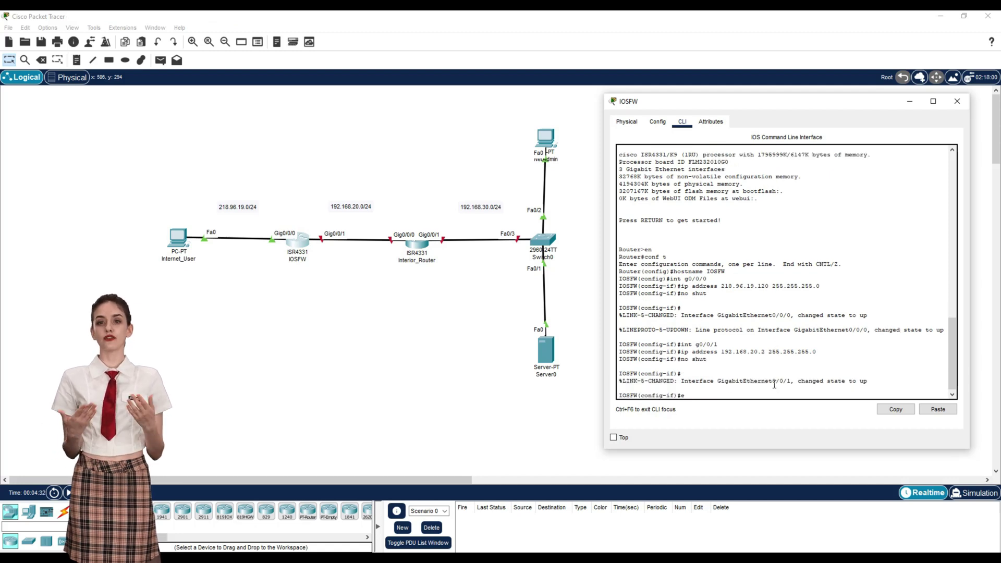
text(xit)
key(Return)
text(exi)
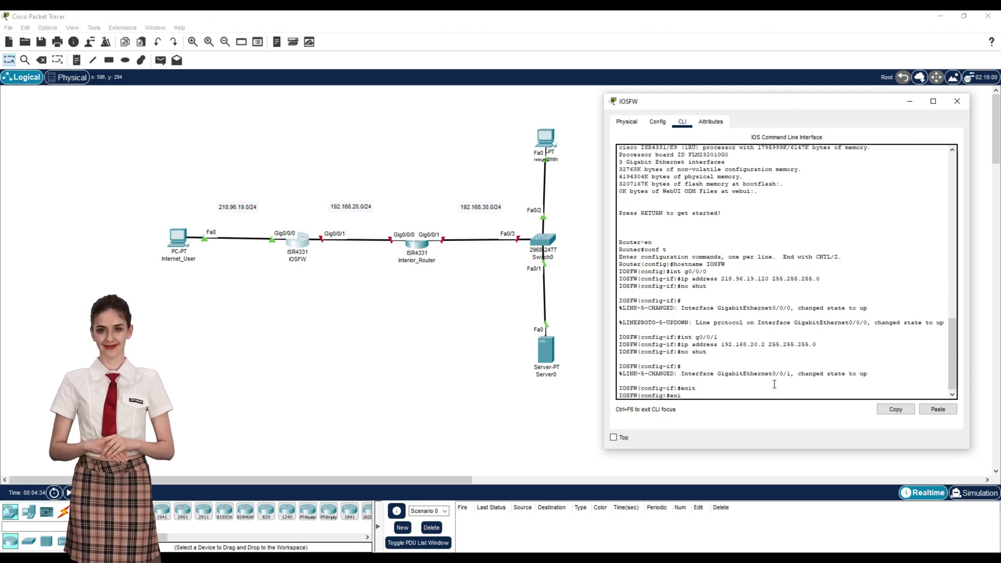
text(t)
key(Return)
text(cop)
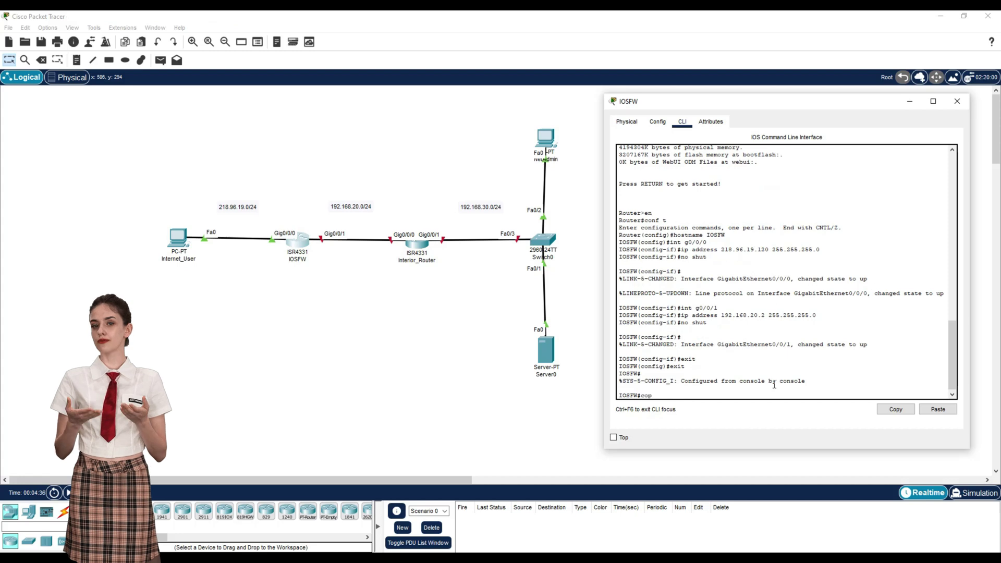
text(y run start)
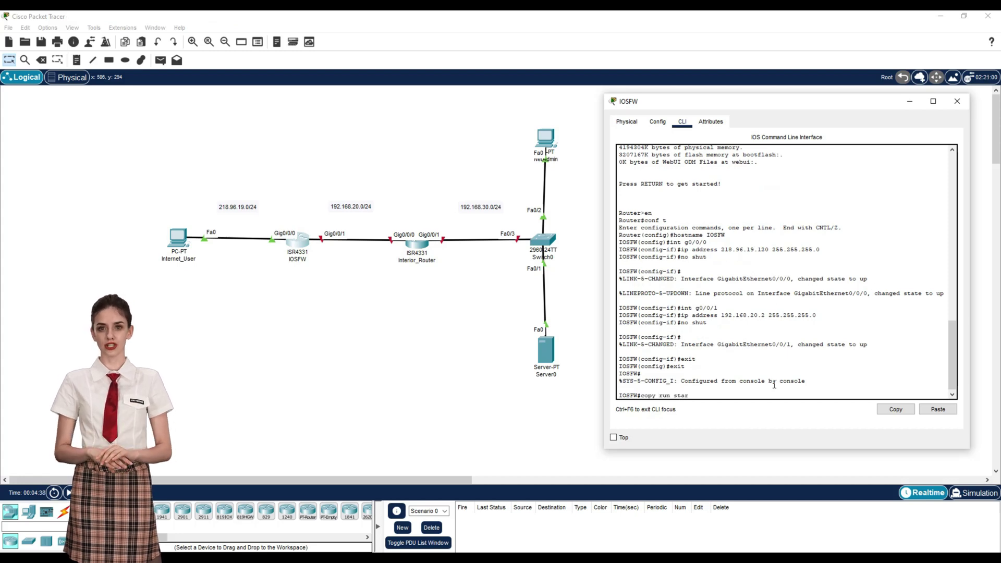
key(Return)
key(Return)
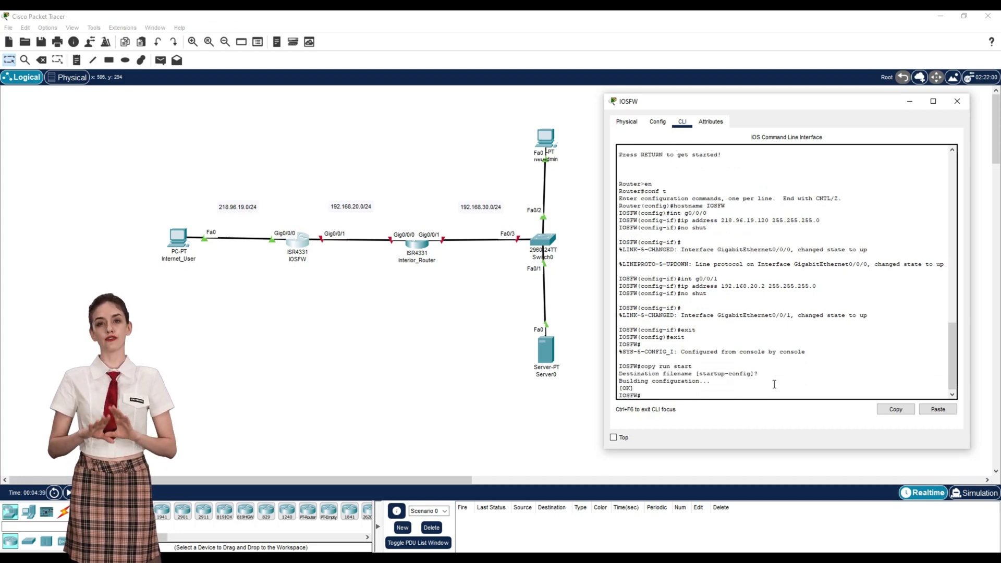
Step: In the interior router's CLI, enter configuration mode and set the hostname to Interior_Router
click(957, 101)
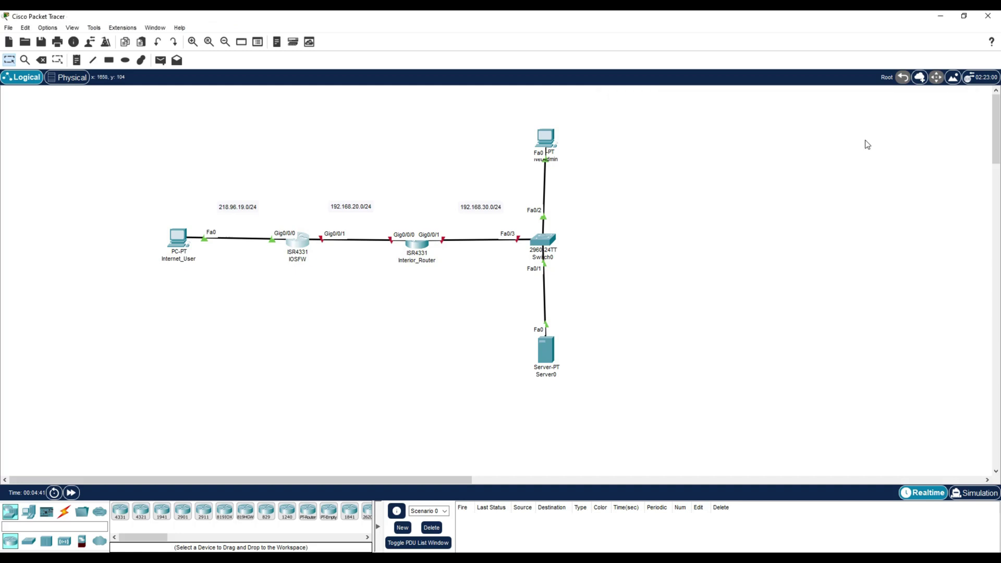
click(417, 243)
drag(477, 98, 752, 90)
click(673, 107)
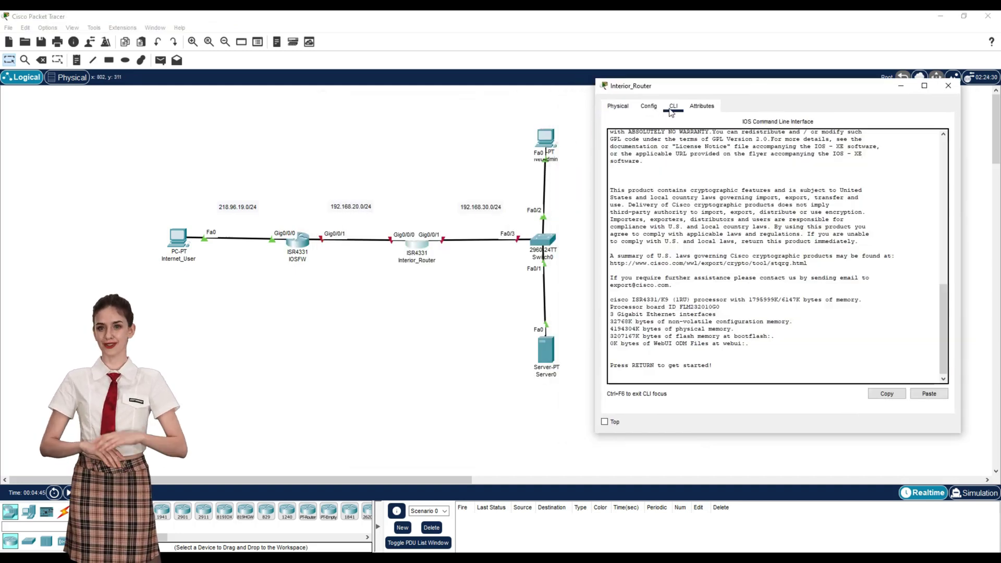
key(Return)
text(en)
key(Return)
text(con)
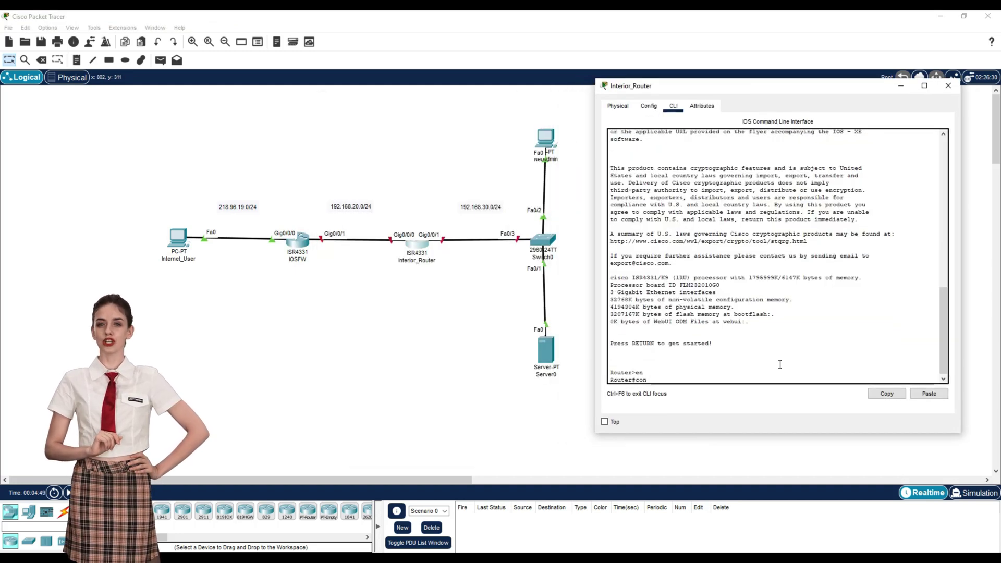
text(f t)
key(Return)
text(host)
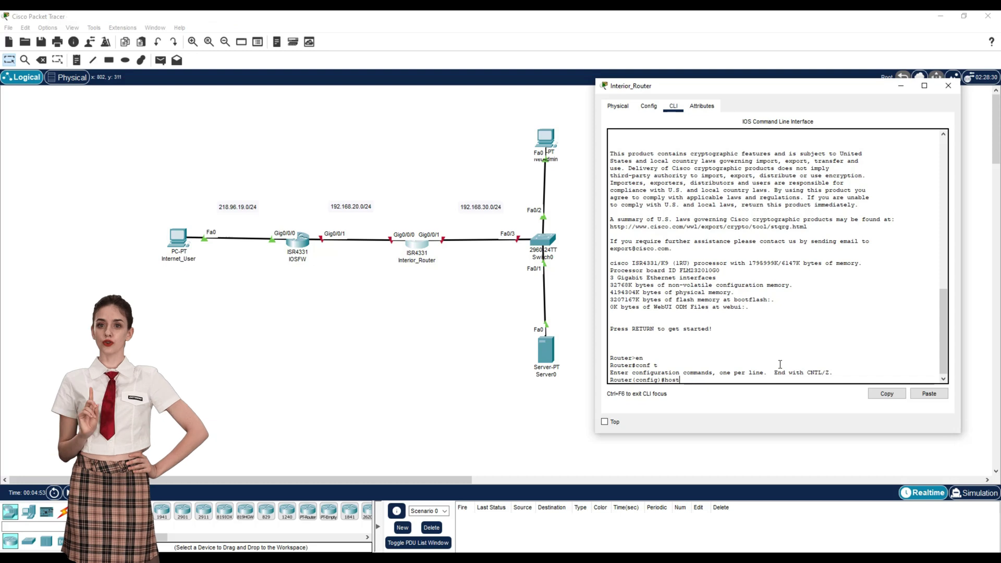
text(name Interior_Router)
key(Return)
Step: Assign 192.168.20.3 255.255.255.0 to Gig0/0/0 and bring it up
text(int g0/0/0)
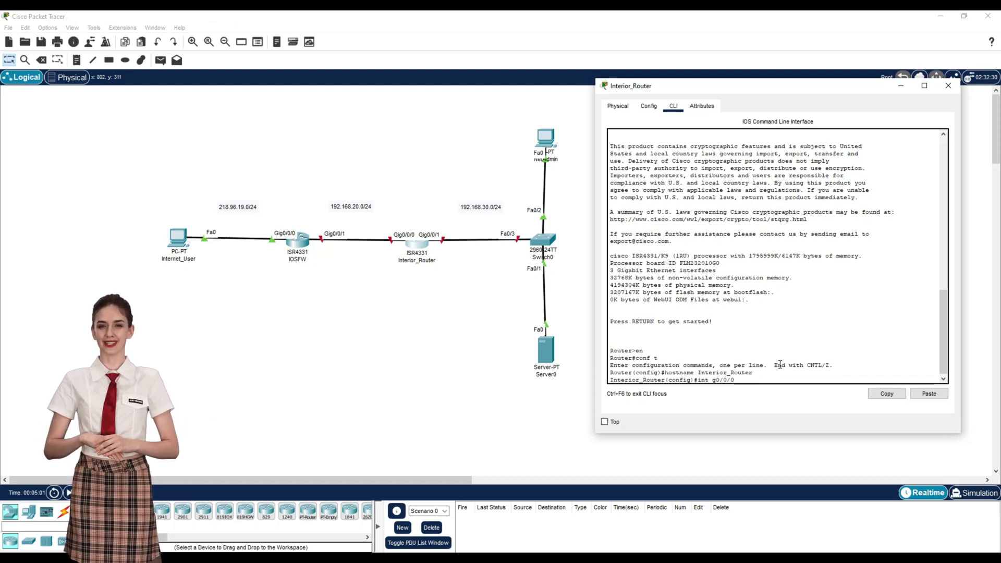
key(Return)
text(ip address 192.168.20.3 255.)
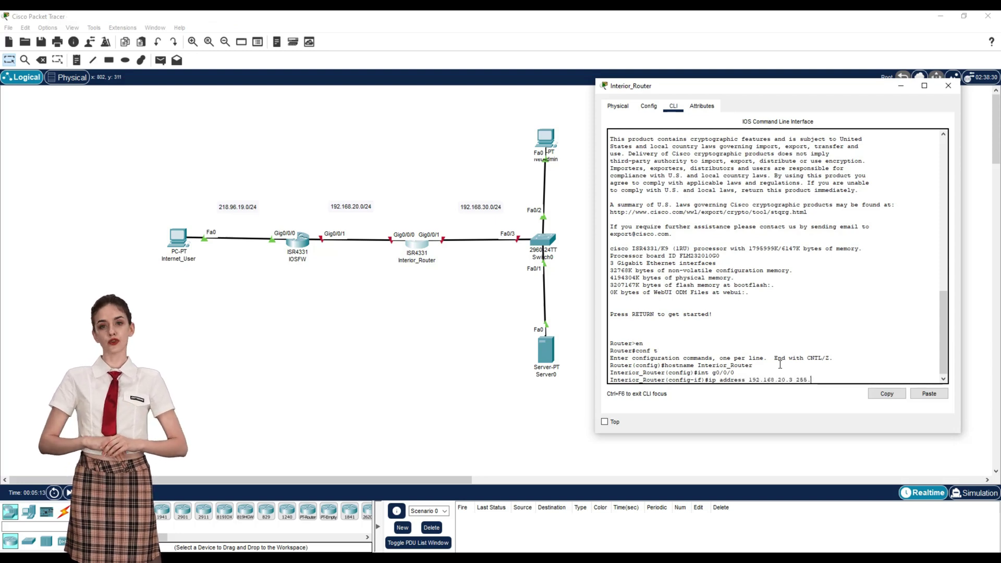
text(255.255.0)
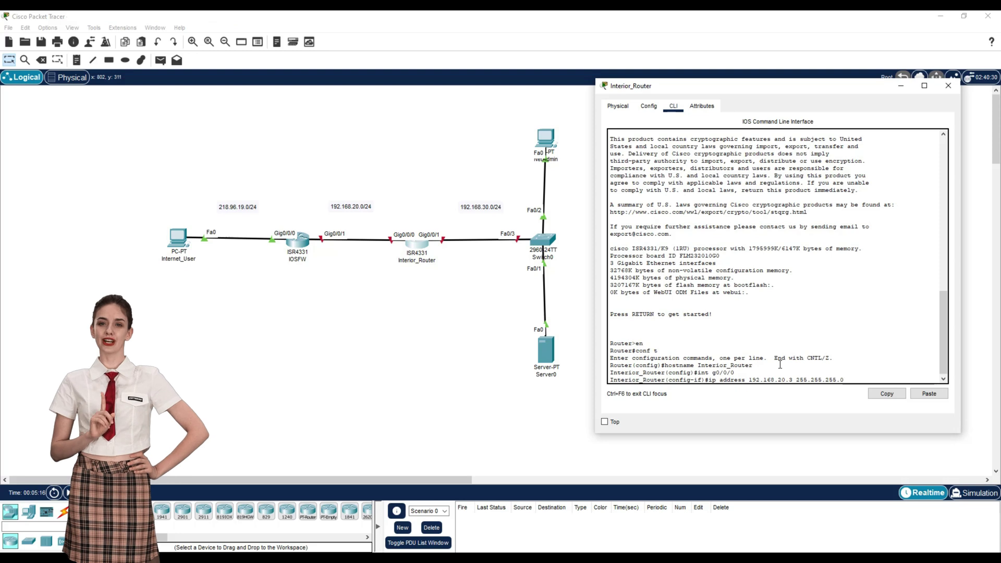
key(Return)
text(no shut)
key(Return)
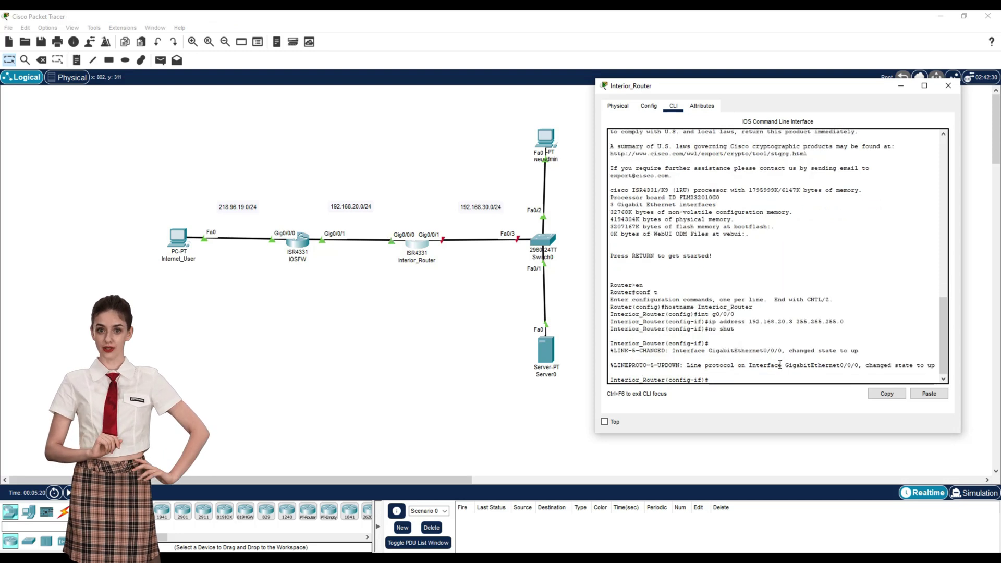
Step: Assign 192.168.30.3 255.255.255.0 to Gig0/0/1 and bring it up
text(int g0/0/1)
key(Return)
text(ip address 192.1)
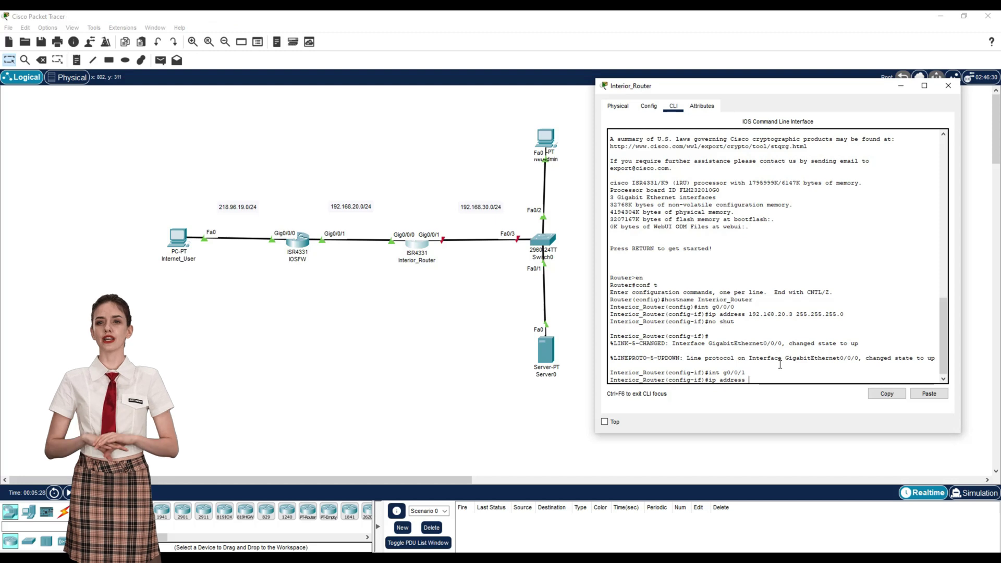
text(0.3 255.255.2)
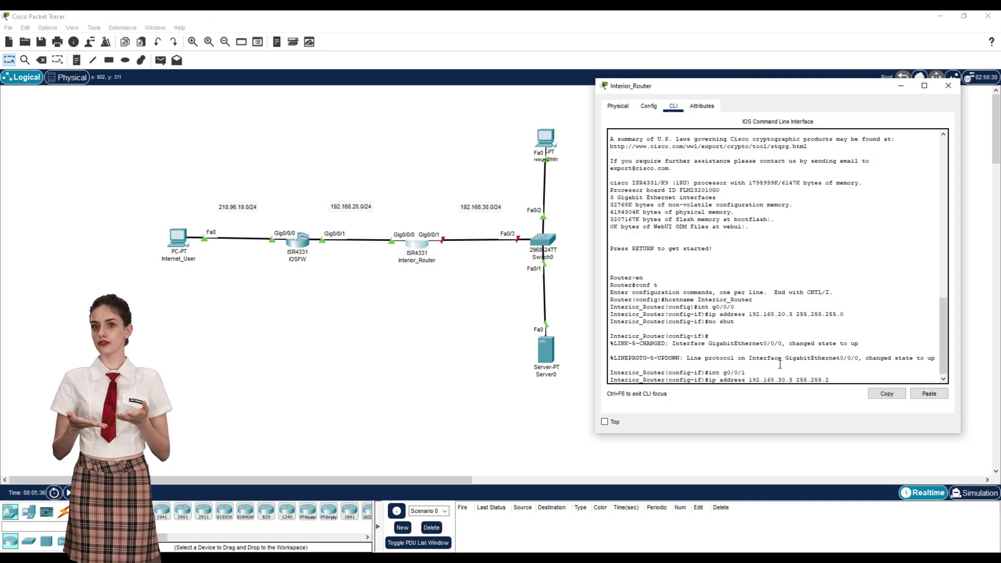
text(55.0)
key(Return)
text(no shut)
key(Return)
Step: Exit configuration mode and save Interior_Router's configuration with copy run start
key(Return)
text(exit)
key(Return)
text(exit)
key(Return)
text(copy run start)
key(Return)
key(Return)
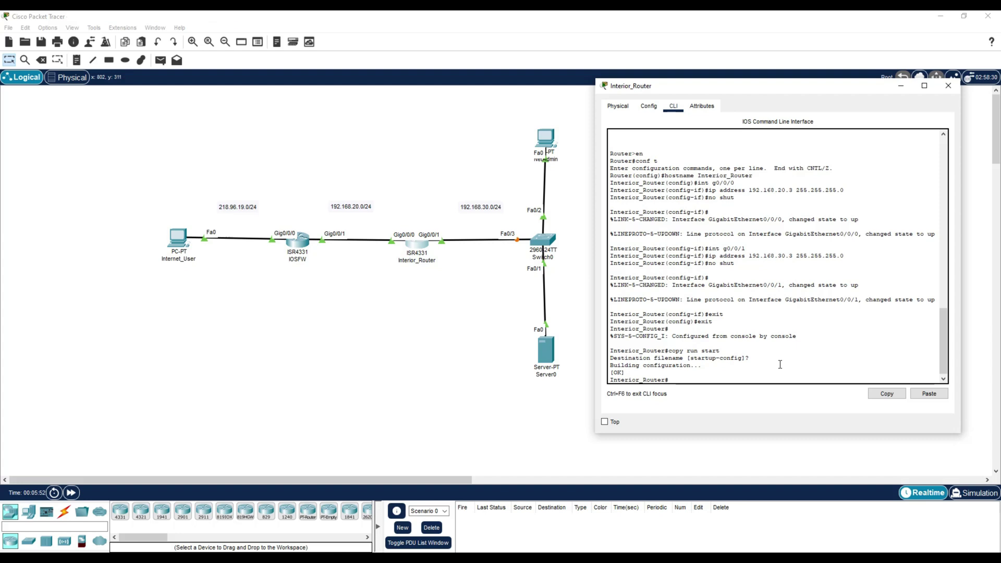
Step: On IOSFW, add the static route 192.168.30.0 255.255.255.0 via 192.168.20.3
click(948, 86)
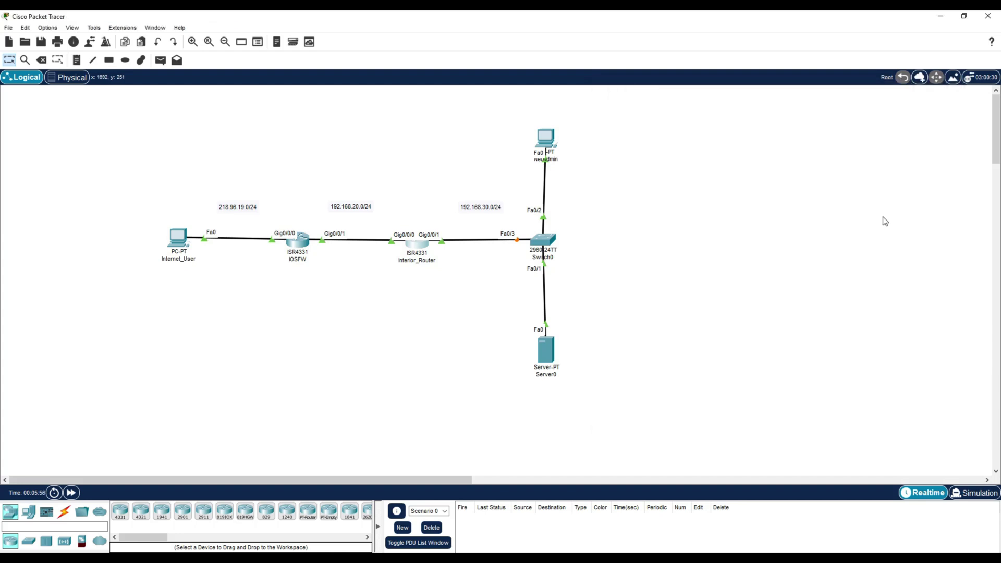
click(300, 239)
drag(433, 106, 721, 88)
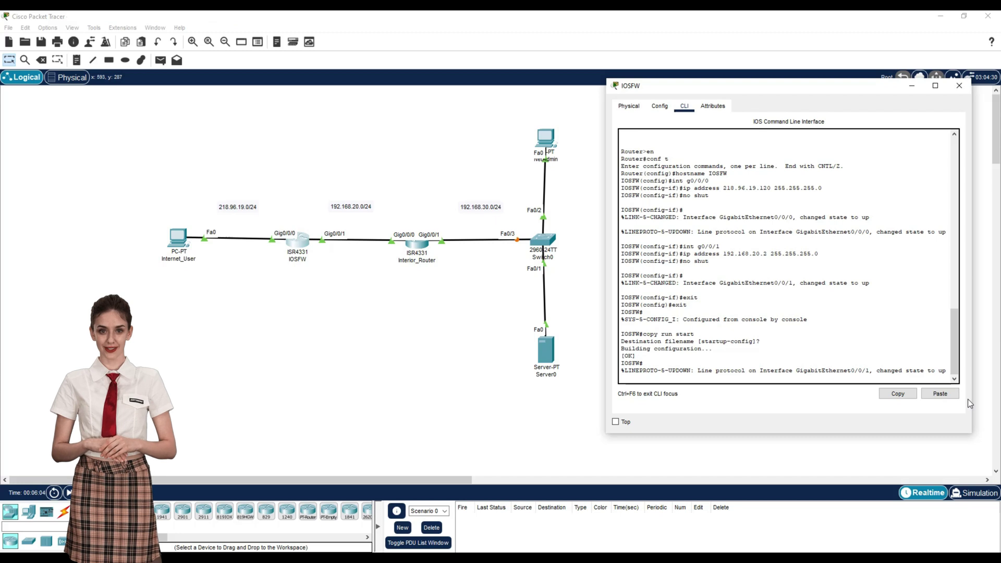
key(Return)
text(conf)
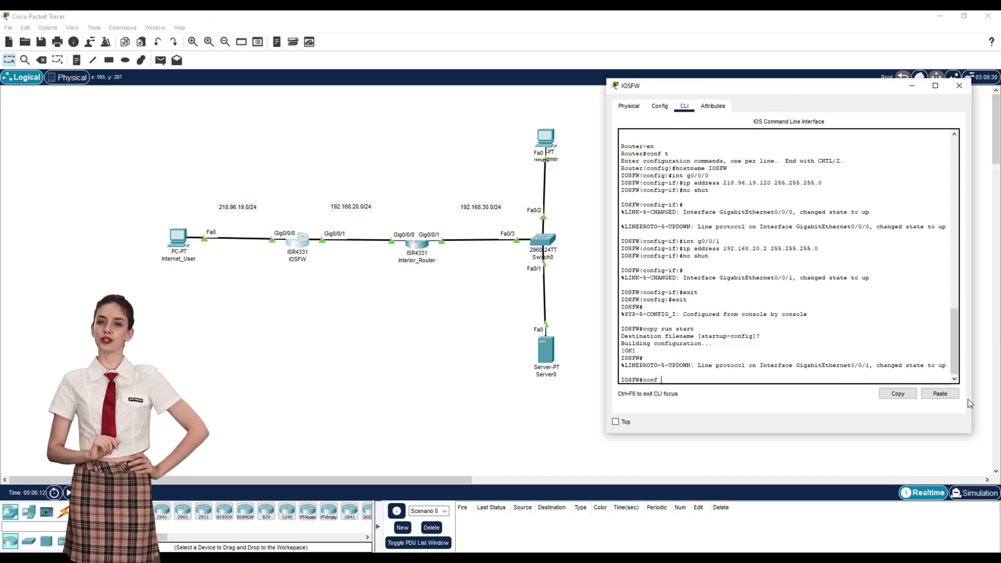
text( t)
key(Return)
text(ip )
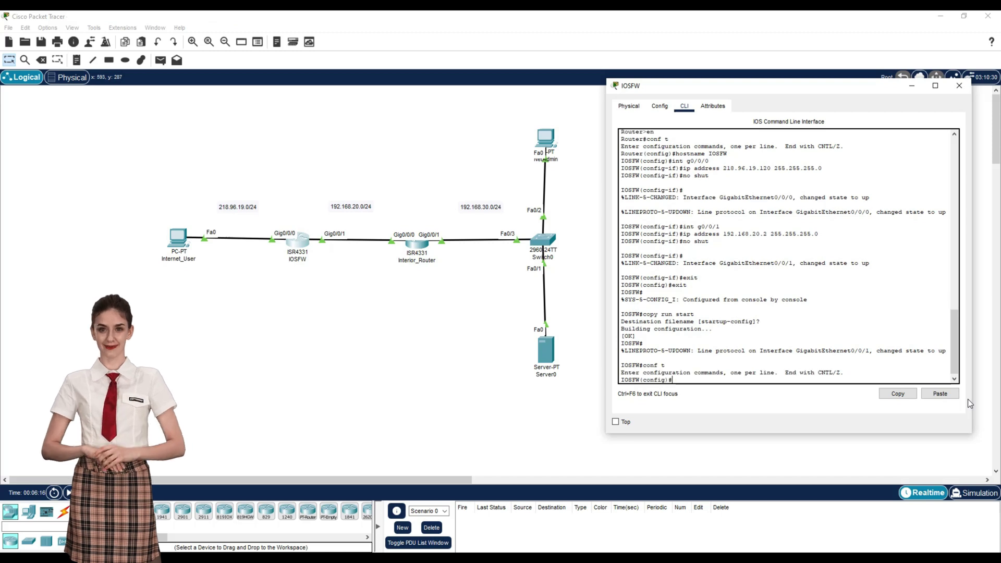
text(route 192.)
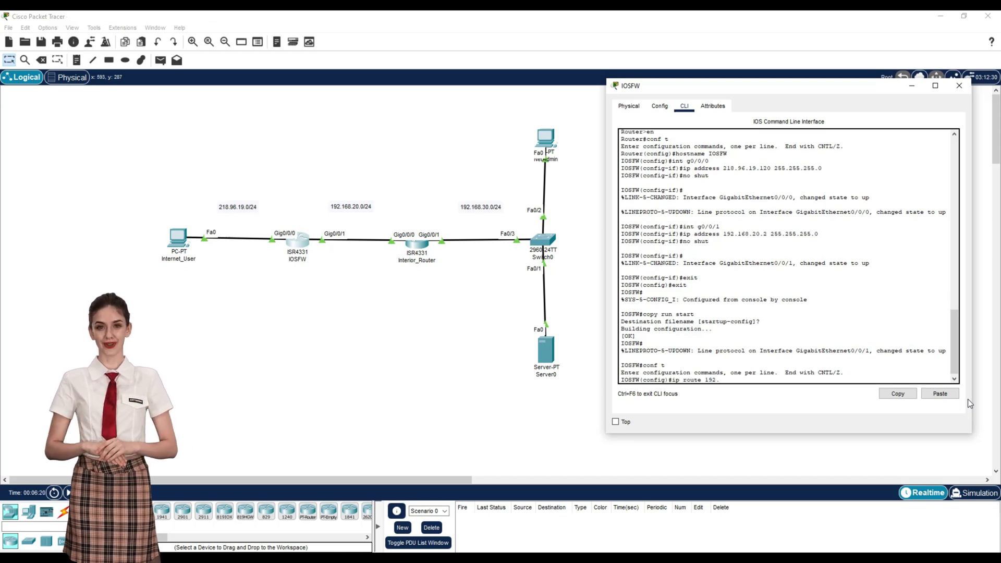
text(168.30)
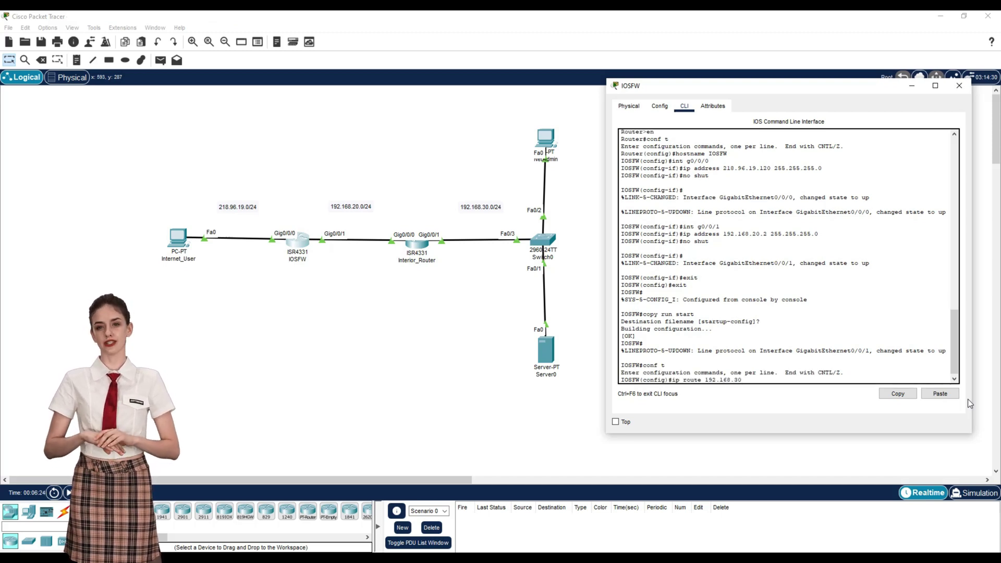
text(.0 255.255.2)
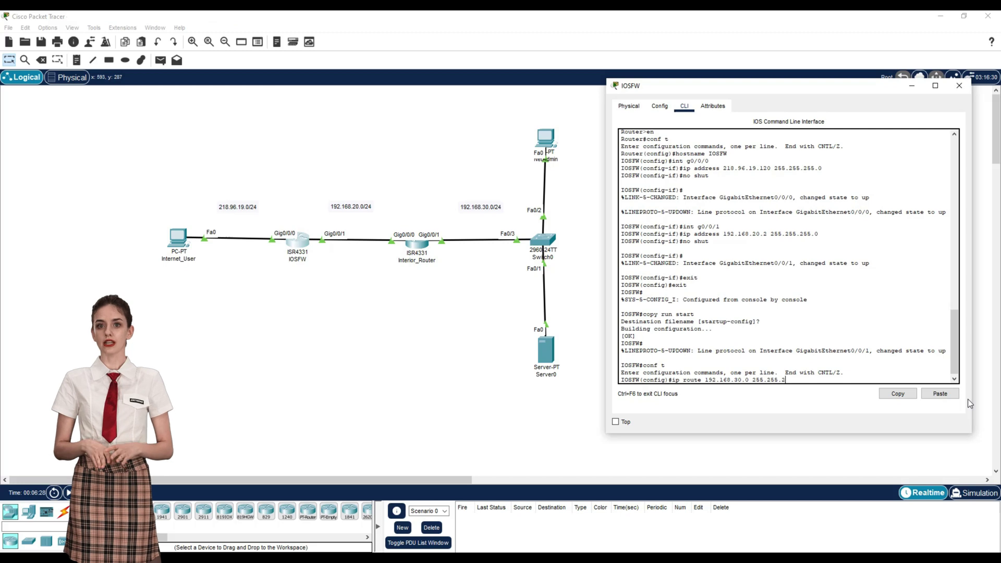
text(55.0 192.1)
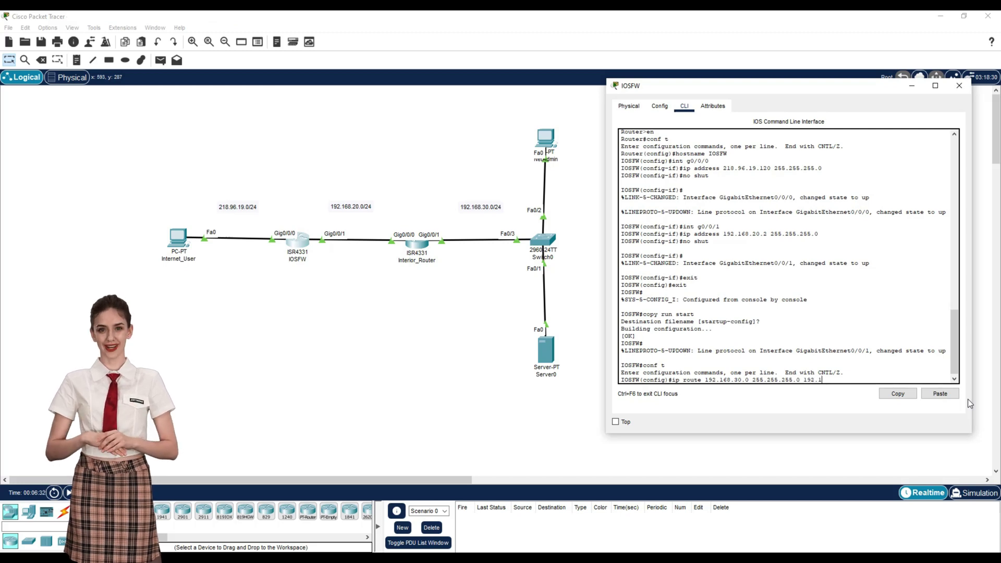
text(68.20.)
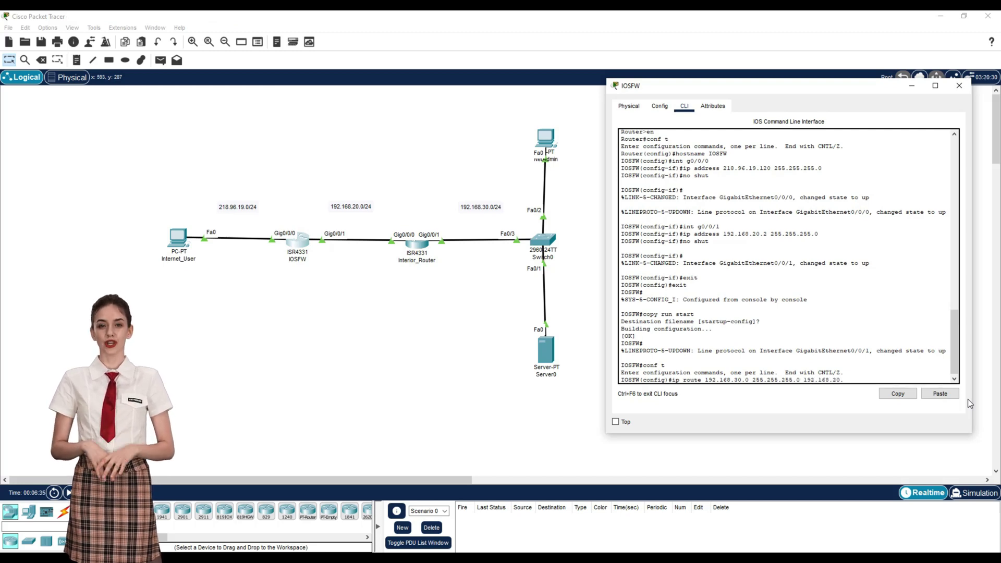
text(3)
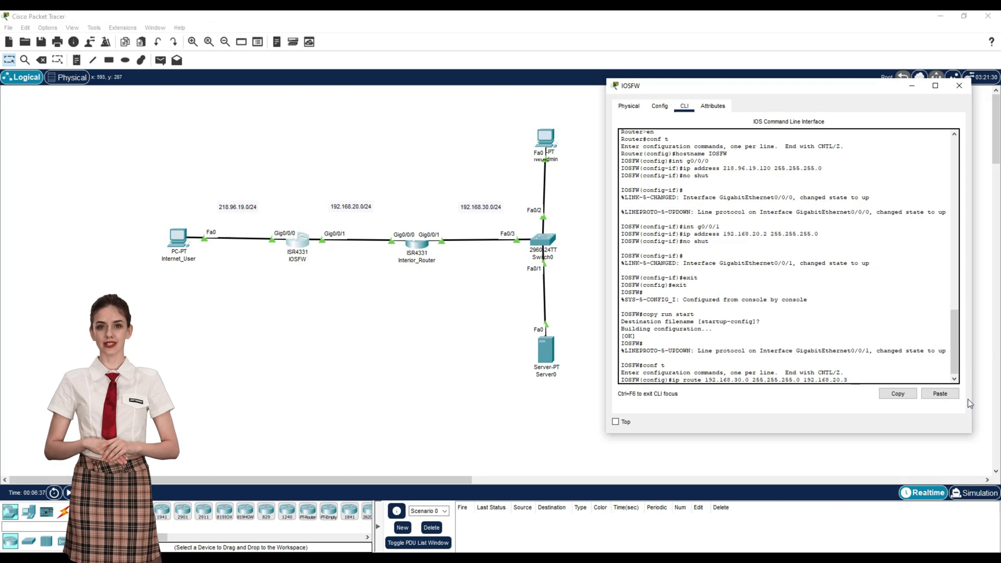
key(Return)
Step: Exit configuration mode and save IOSFW's configuration with copy run start
text(exit)
key(Return)
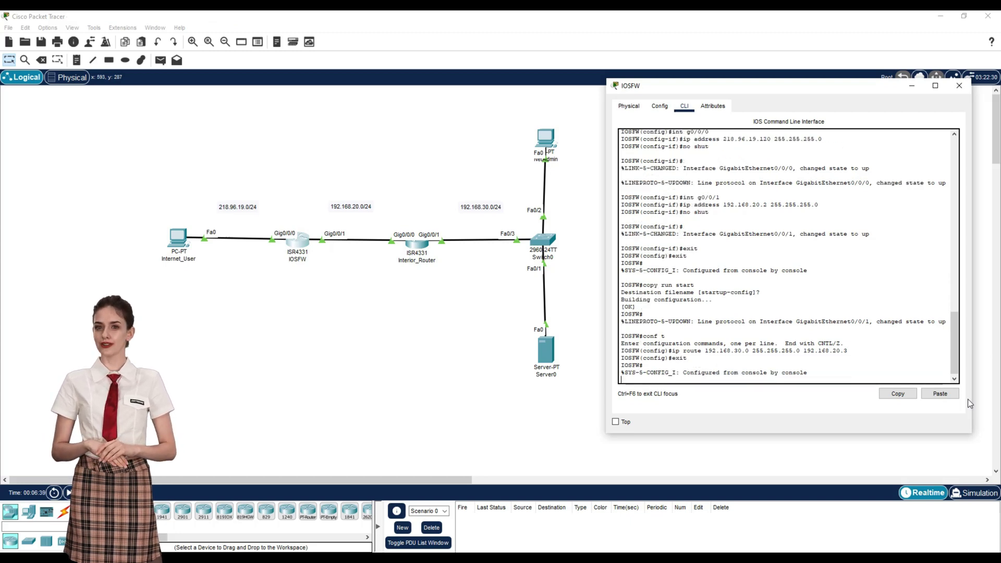
text(copy ru)
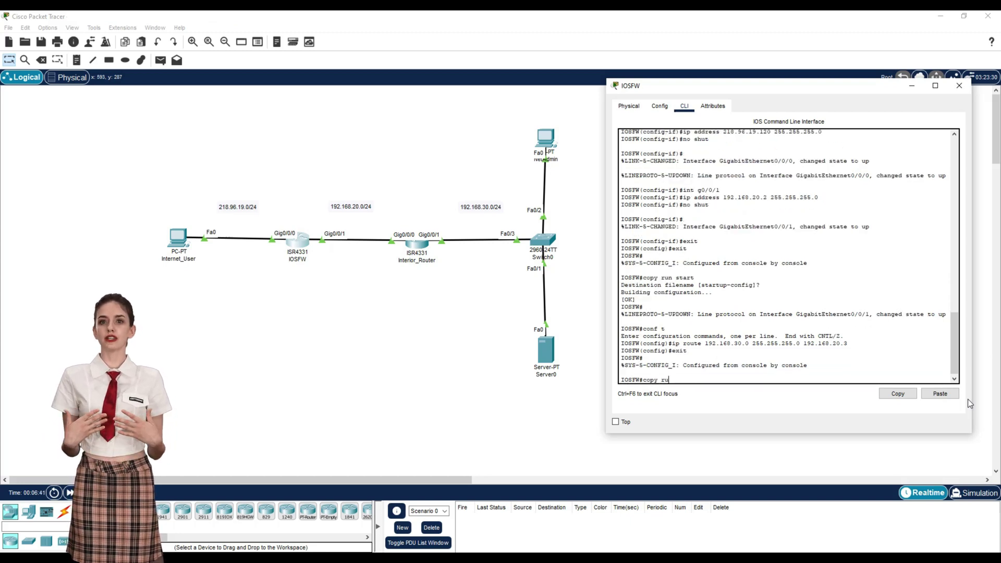
text(n start)
key(Return)
key(Return)
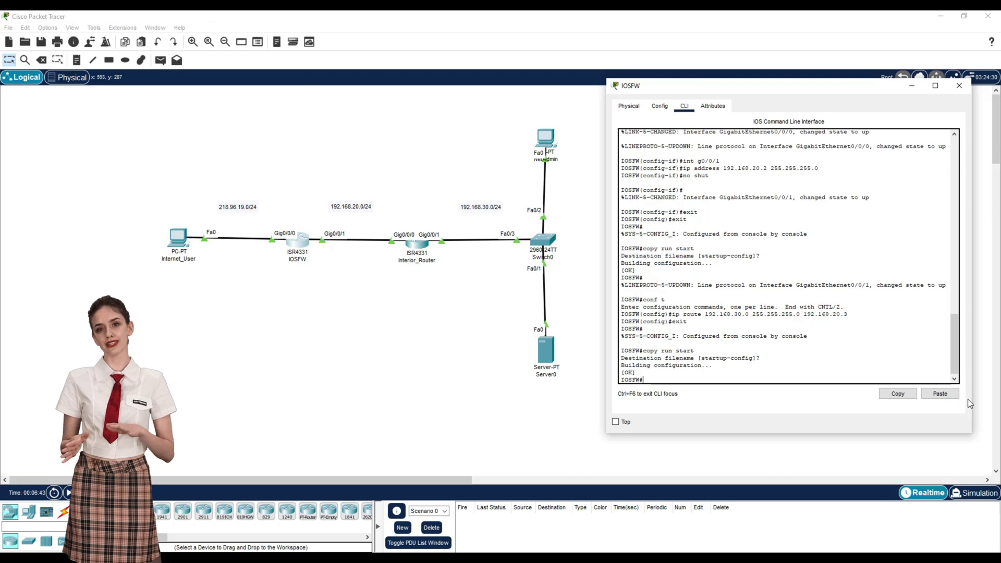
Step: On Interior_Router, add 'ip route 218.96.19.0 255.255.255.0 192.168.20.2' and save with copy run start
click(959, 86)
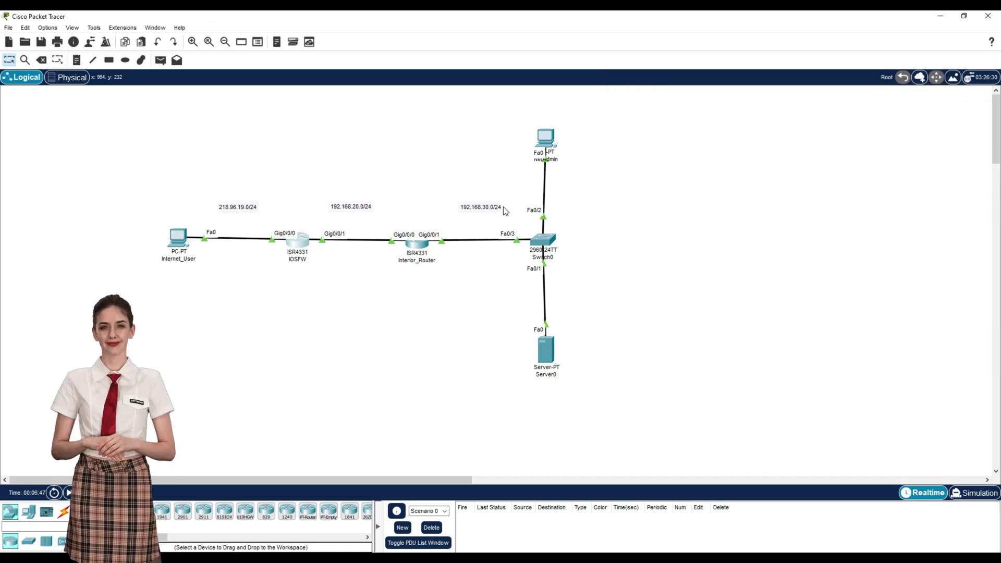
click(417, 244)
drag(548, 111, 833, 84)
text(conf t)
key(Return)
text(ip route)
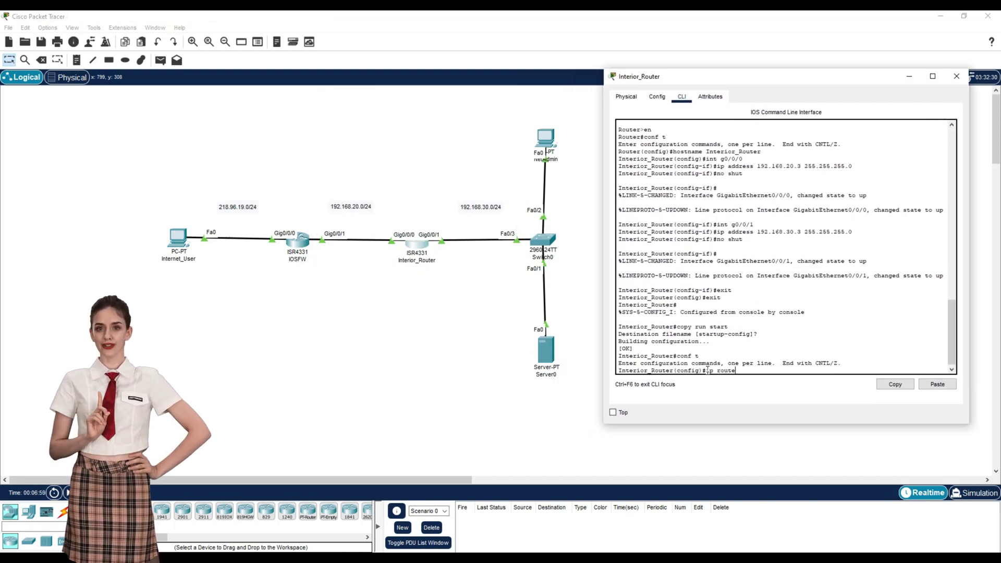
text( 218.)
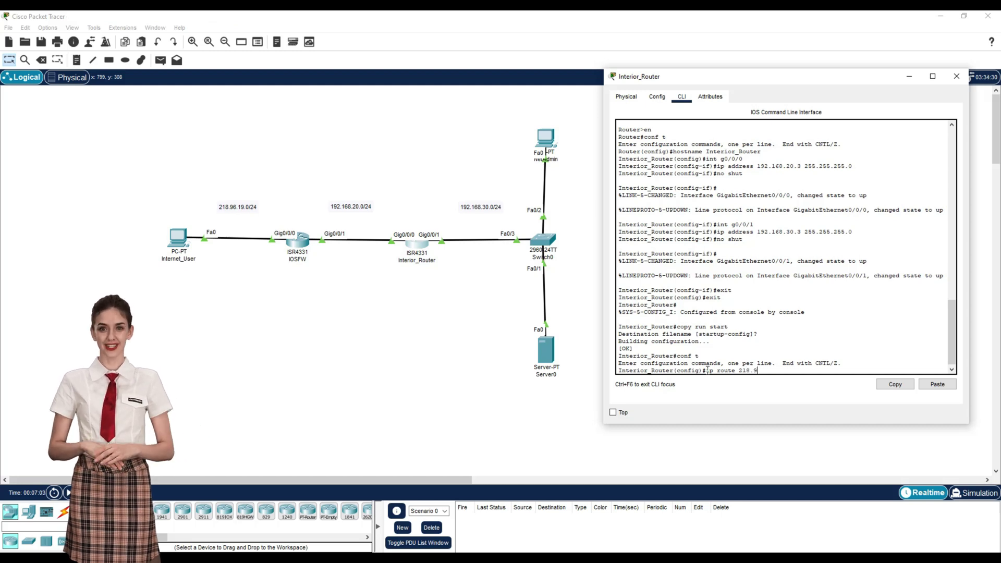
text(96.19.0 255.255.255.0 19)
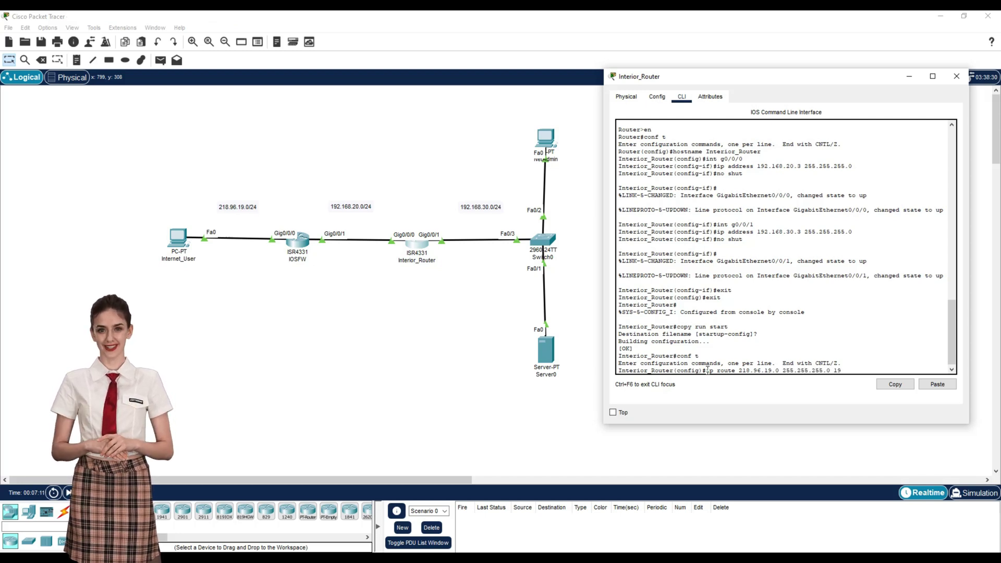
text(2.168.20.2)
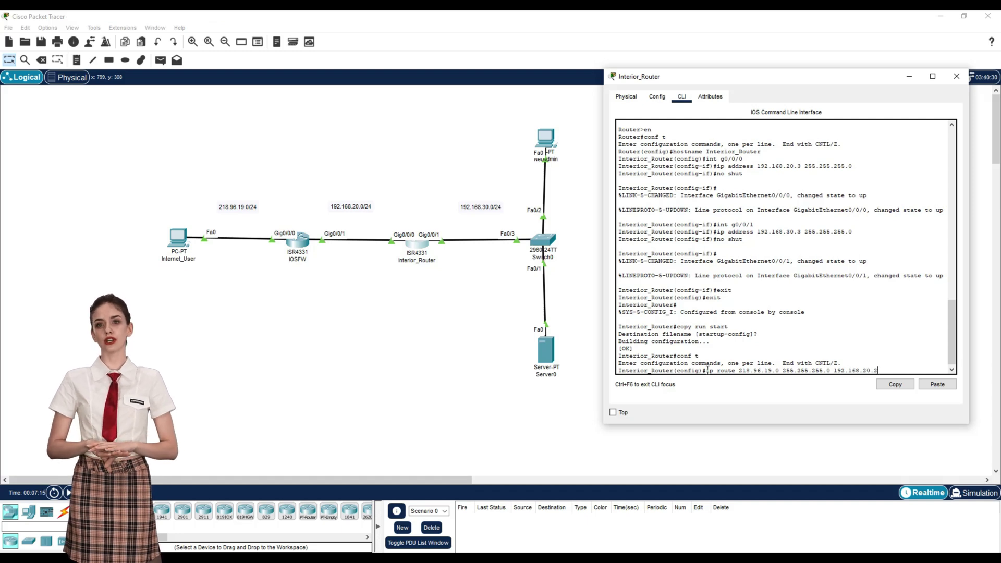
key(Return)
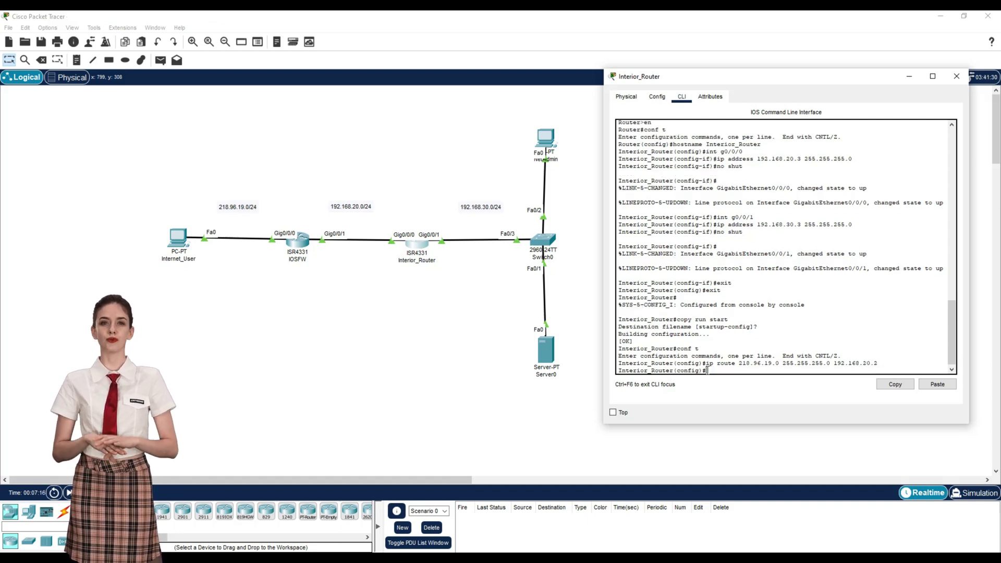
key(Return)
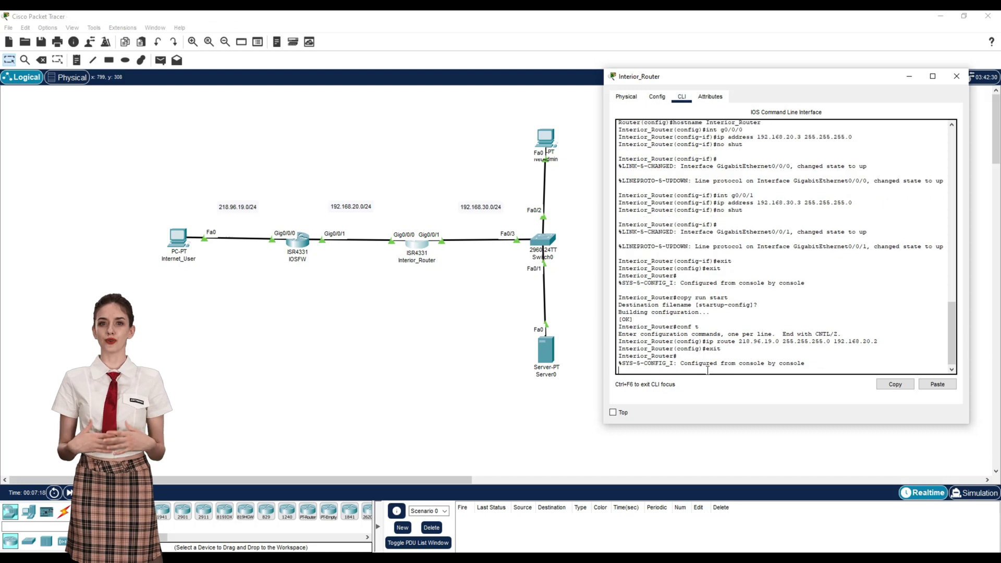
text(copy run start)
key(Return)
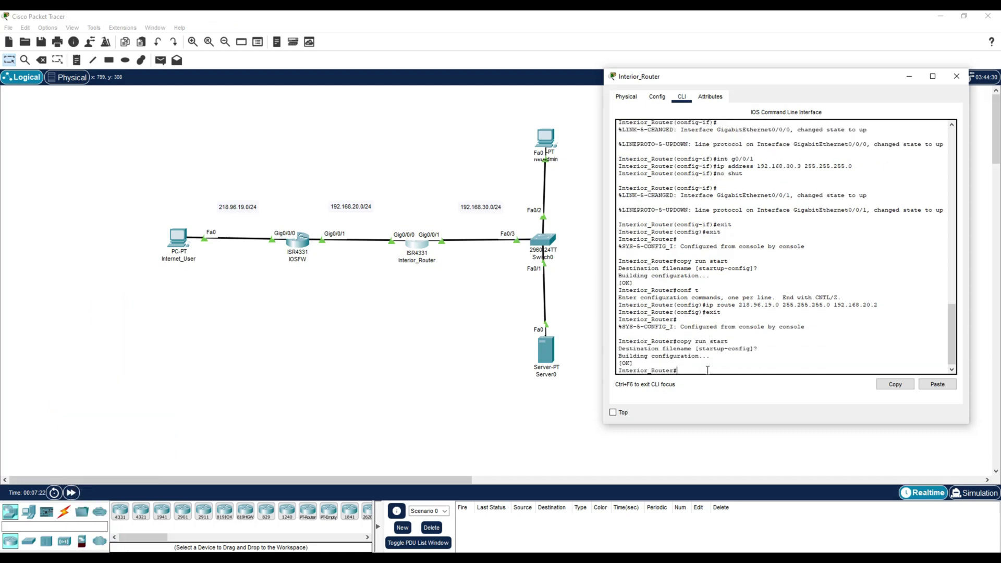
Step: From Internet_User's command prompt, ping 192.168.30.4 and then 192.168.30.5
click(959, 79)
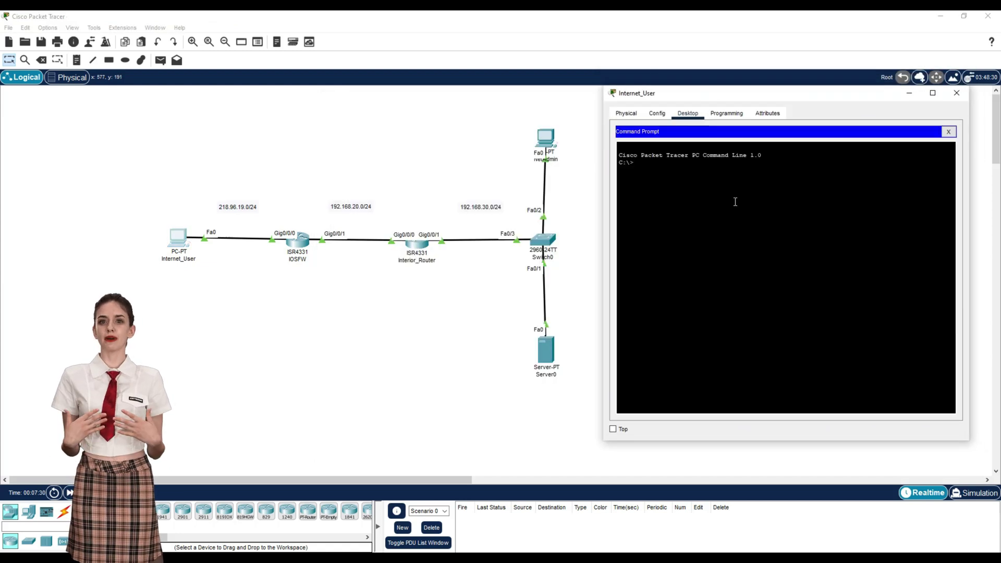
text(ping 192.168.)
text(30.4)
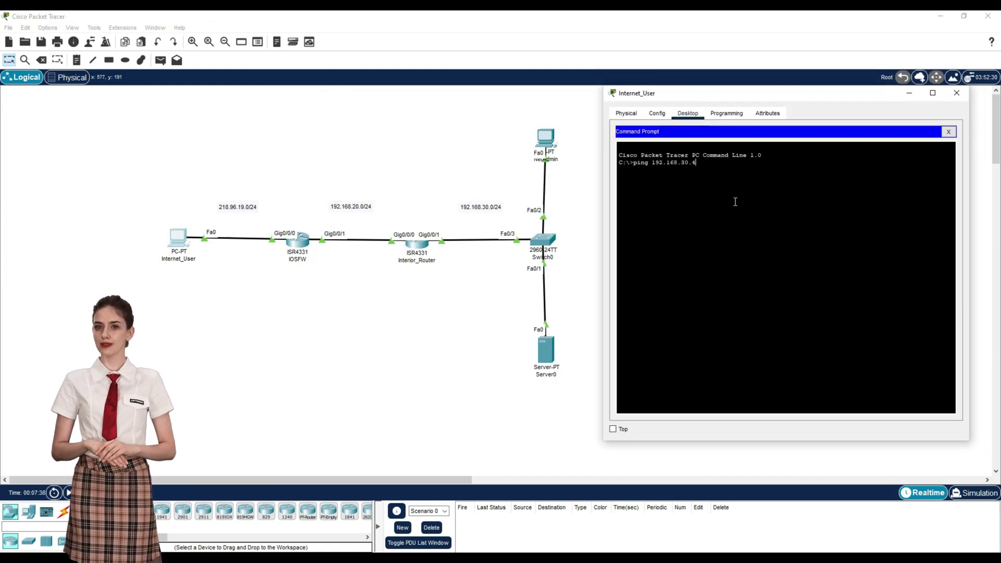
key(Return)
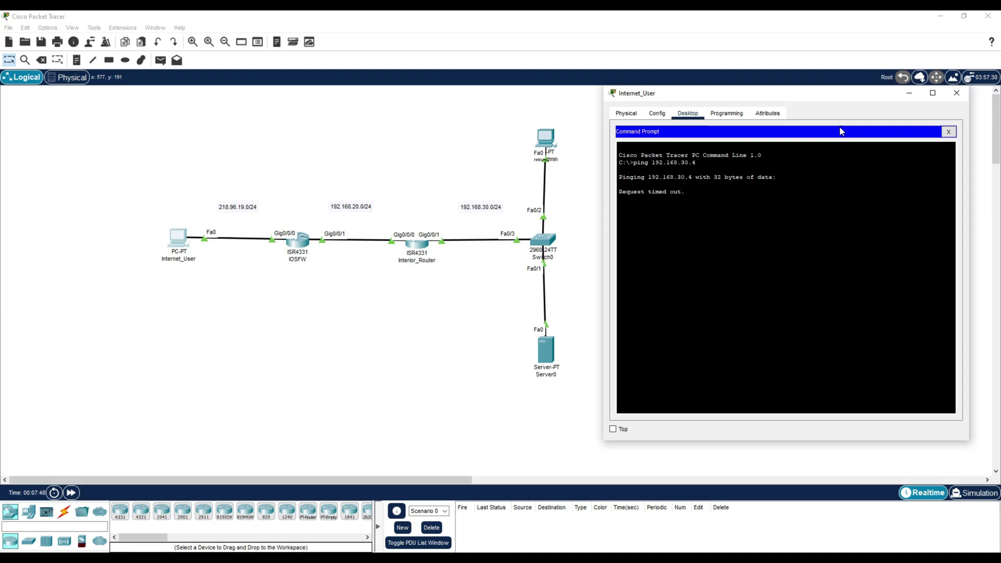
key(Up)
key(BackSpace)
text(5)
key(Return)
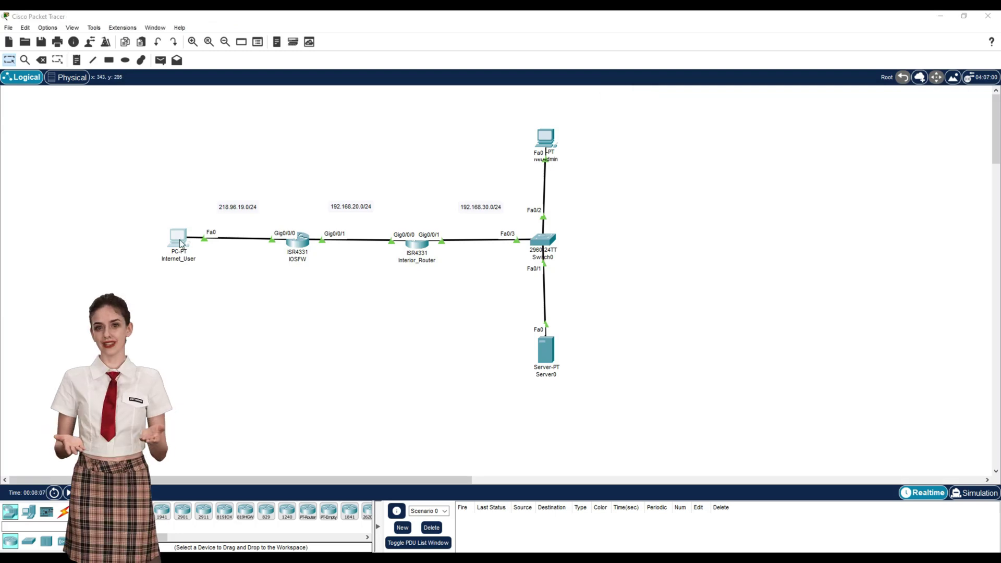
Step: Load the web page at 192.168.30.5 in Internet_User's web browser
click(181, 244)
drag(523, 103, 801, 89)
click(909, 163)
text(192.168.30.)
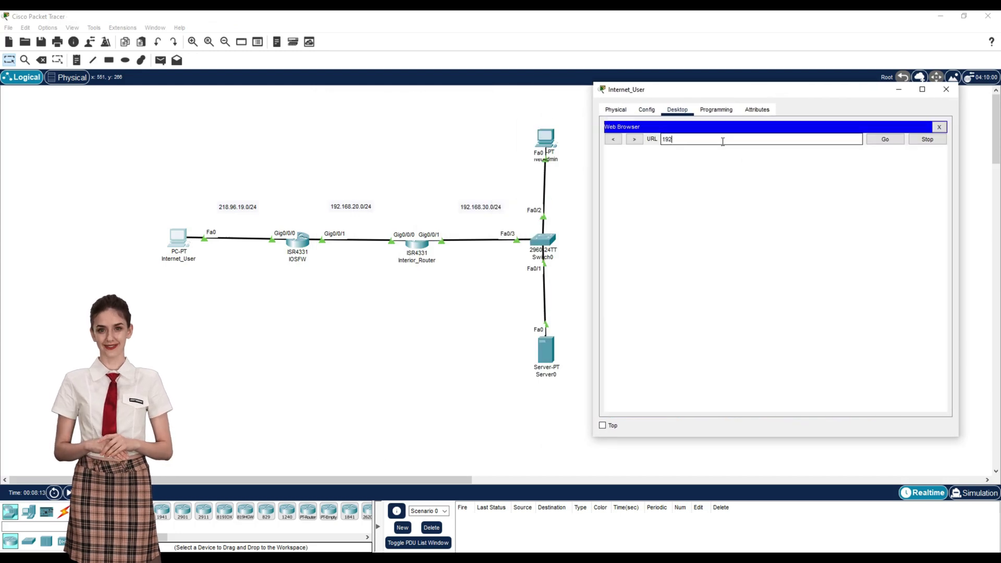
text(5)
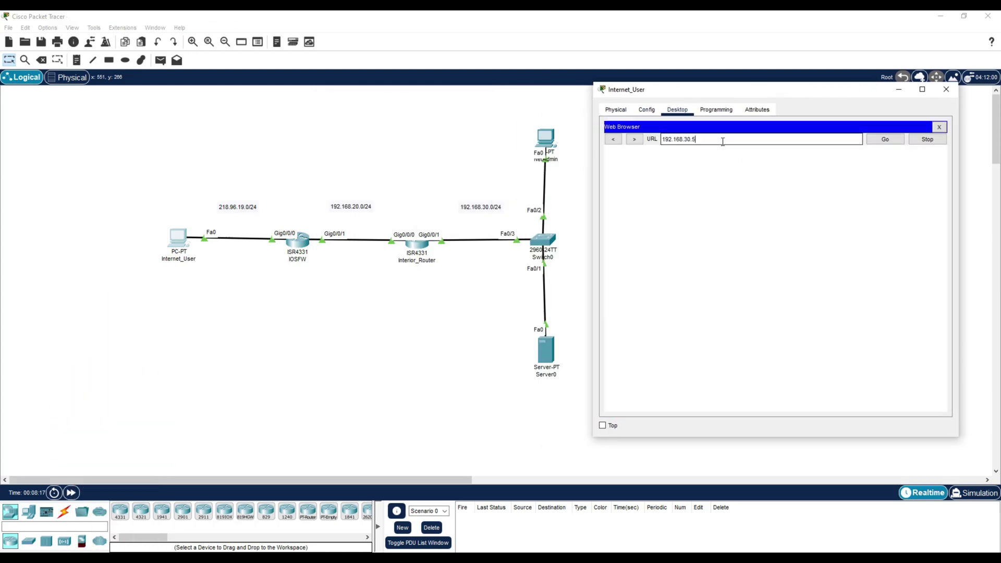
key(Return)
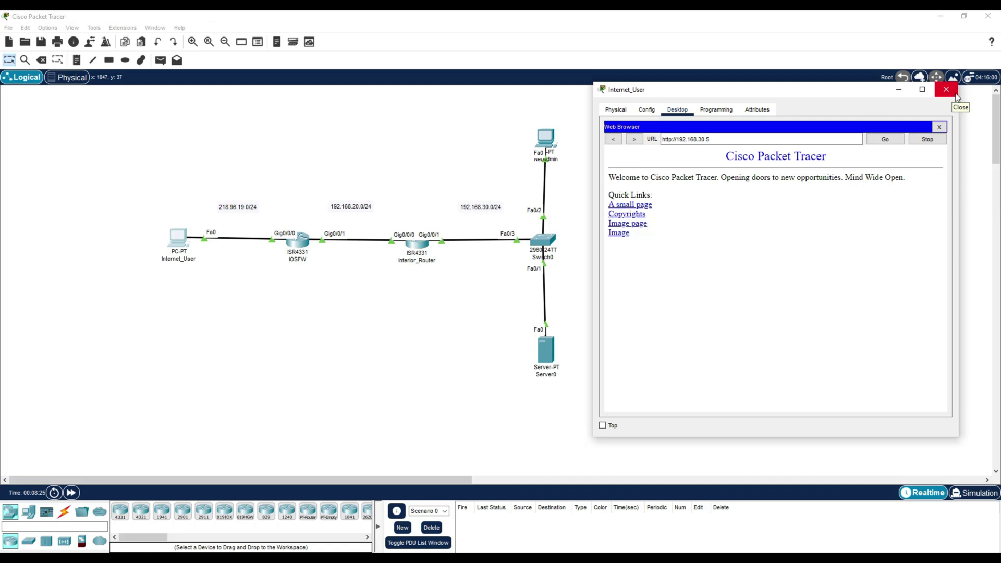
click(953, 94)
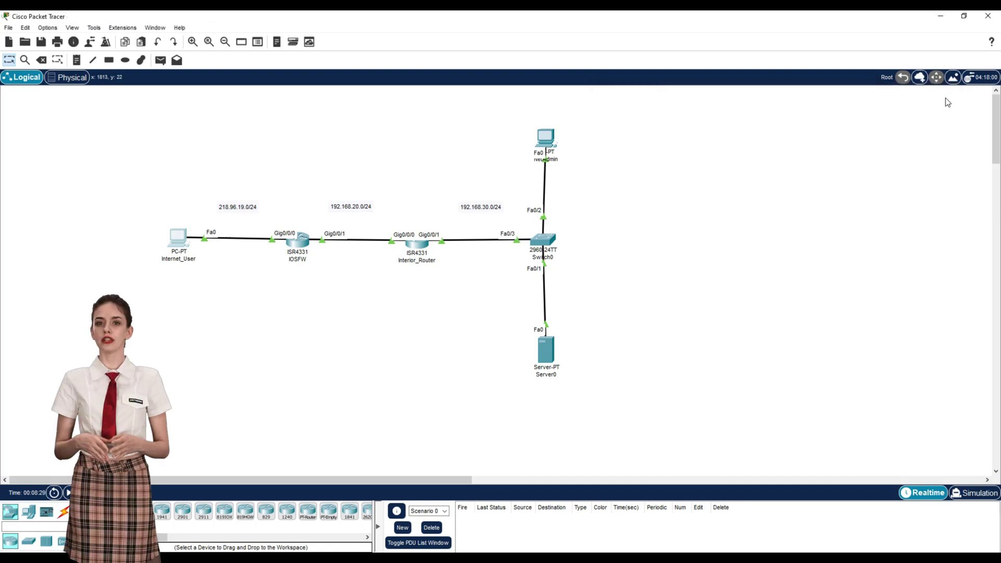
Step: Open the IOSFW router's CLI and enter global configuration mode with conf t
click(300, 248)
drag(468, 101, 745, 80)
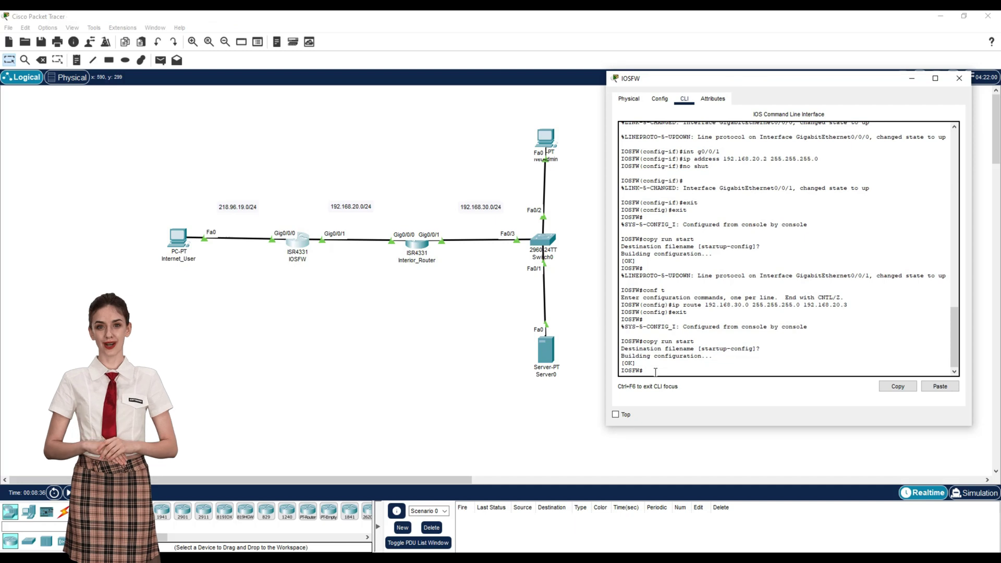
key(Return)
key(Return)
key(Return)
text(conf t)
key(Return)
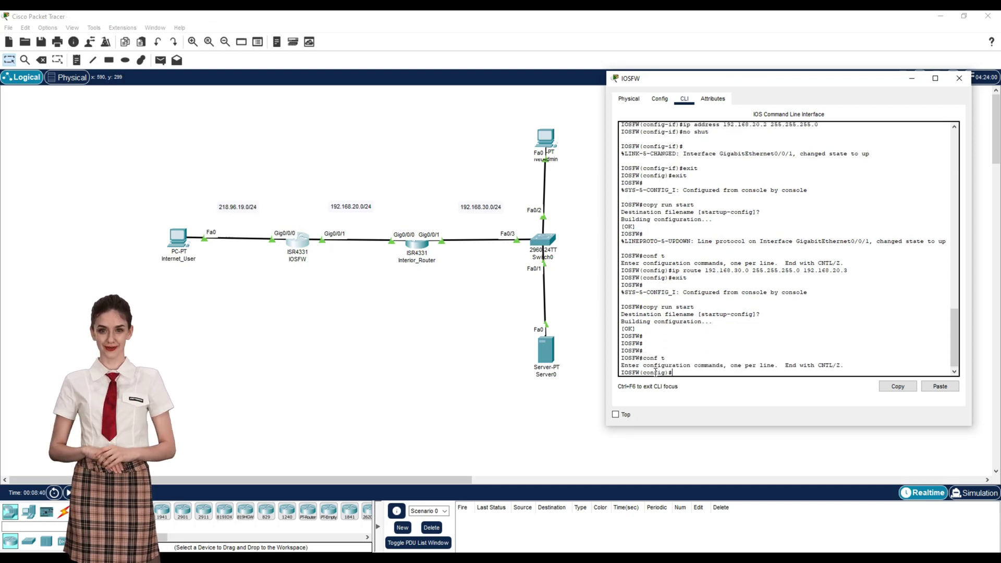
Step: Turn on logging and enable the ip inspect audit trail on IOSFW
text(logging on)
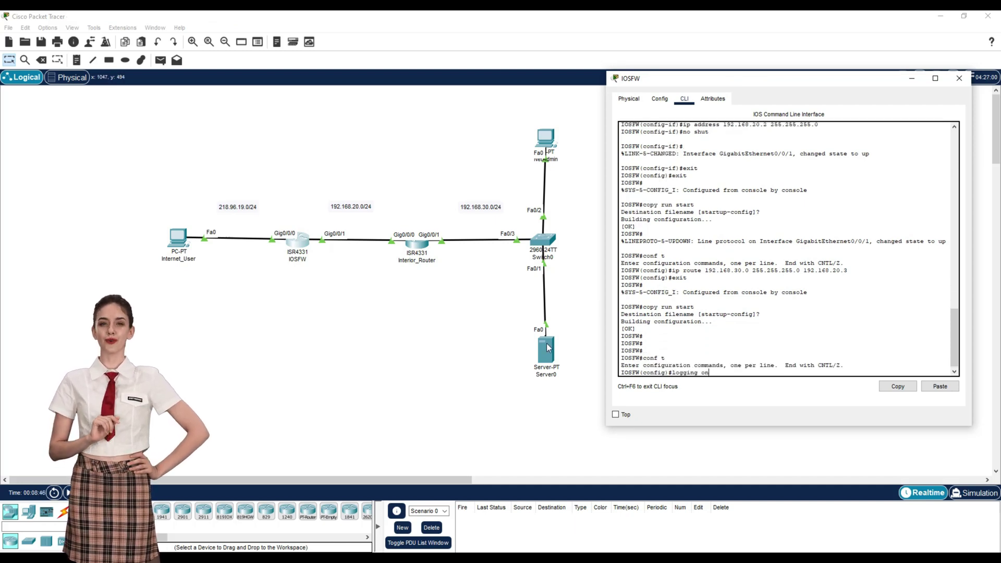
key(Return)
text(ip in)
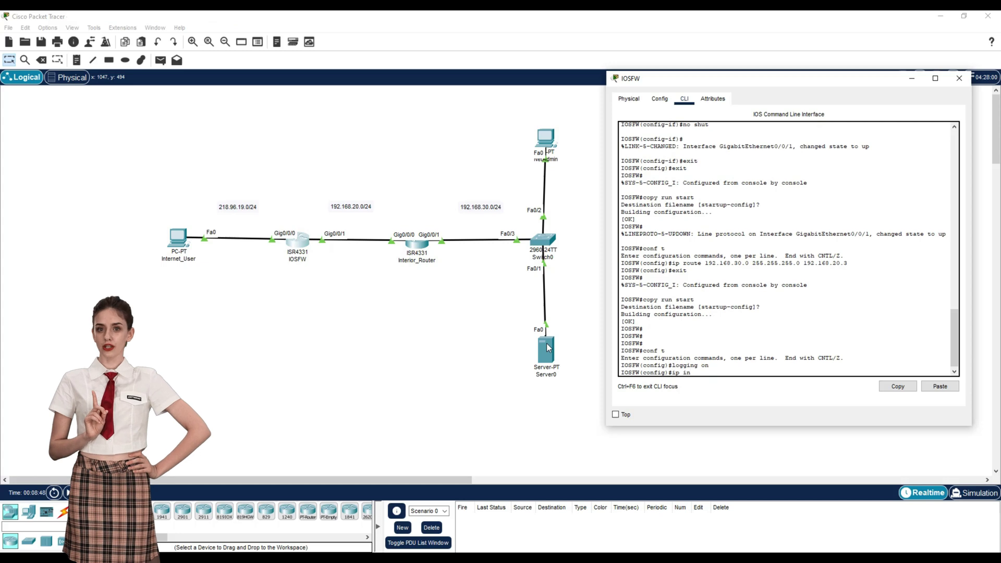
text(spect audit-trai)
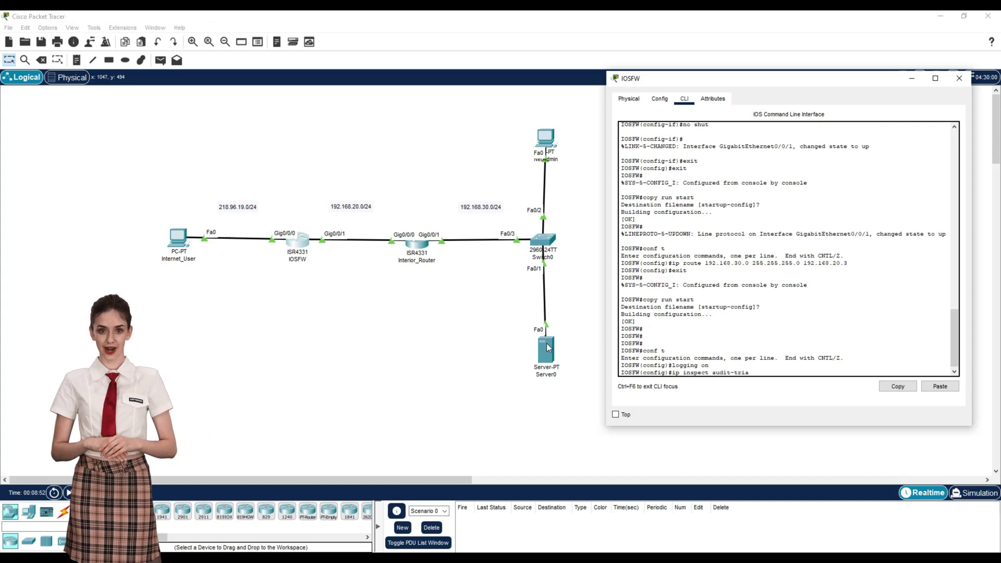
text(l)
key(Return)
Step: Set inspect max-incomplete high and one-minute high to 400, and TCP synwait-time to 30 seconds
text(ip in)
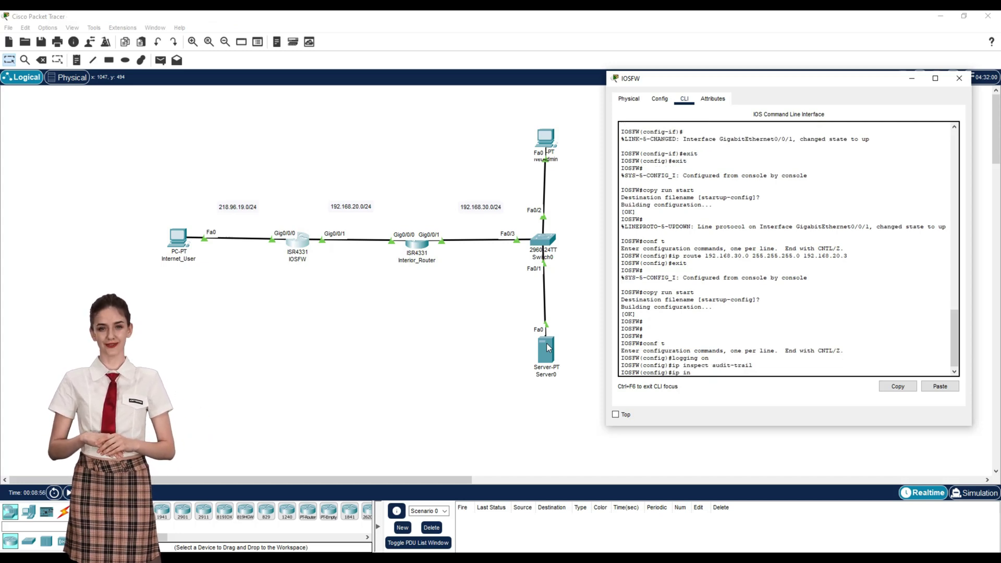
text(spect max-incomplete high 400)
key(Return)
text(ip inspect)
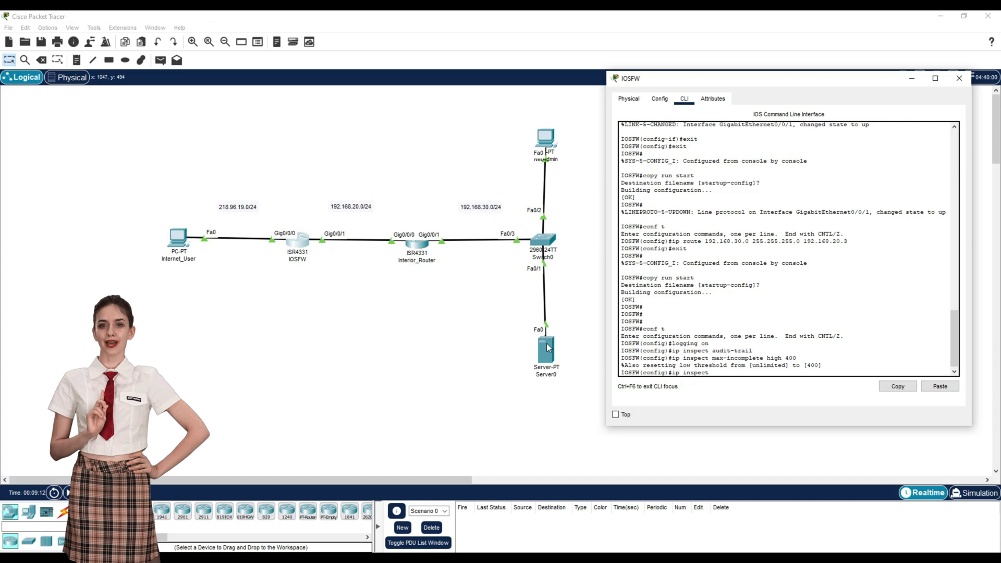
text( one-minute high 400)
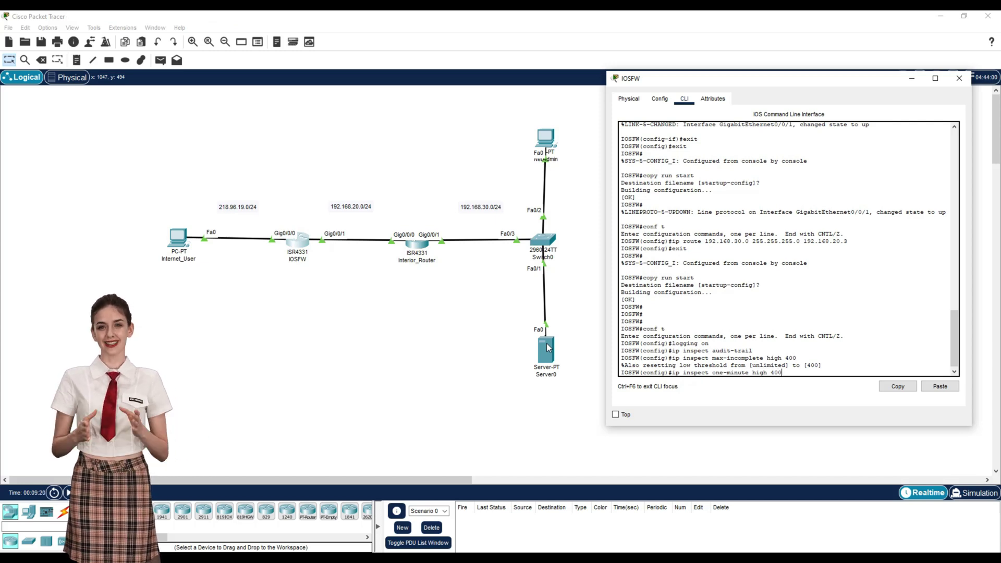
key(Return)
text(ip inspect tcp syn)
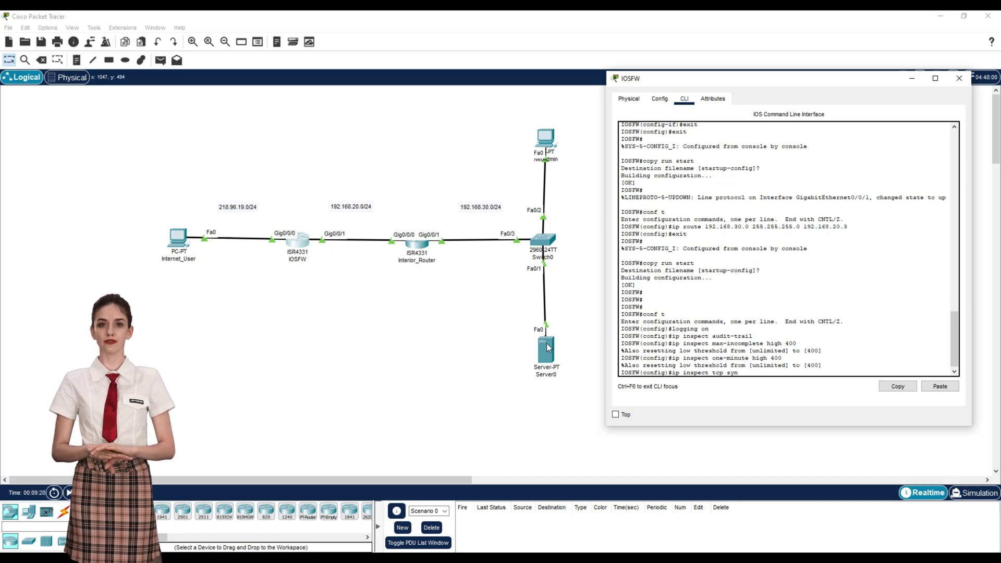
text(wait-time 30)
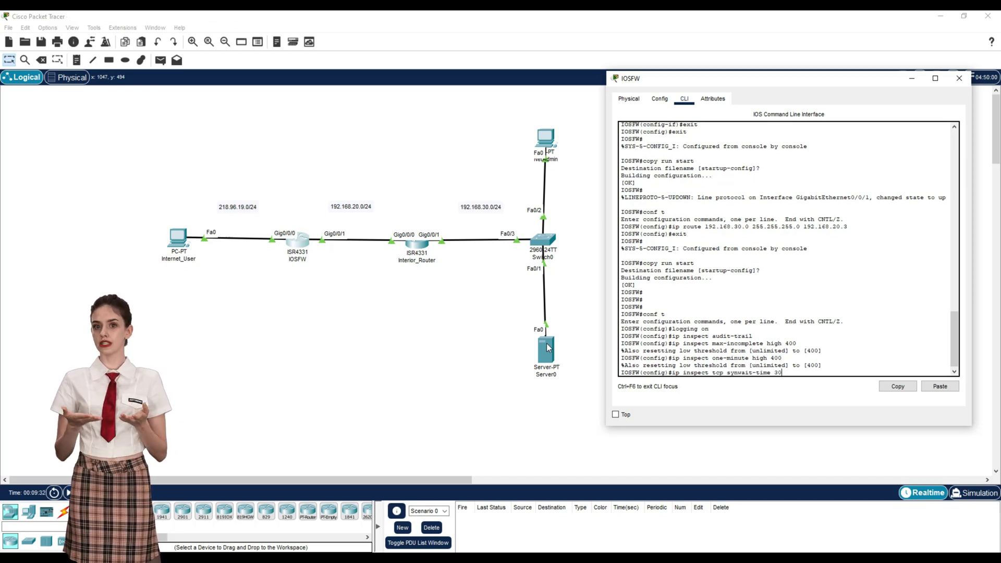
key(Return)
Step: Exit configuration mode and save the IOSFW running config to startup
text(exit)
key(Return)
text(copy run start)
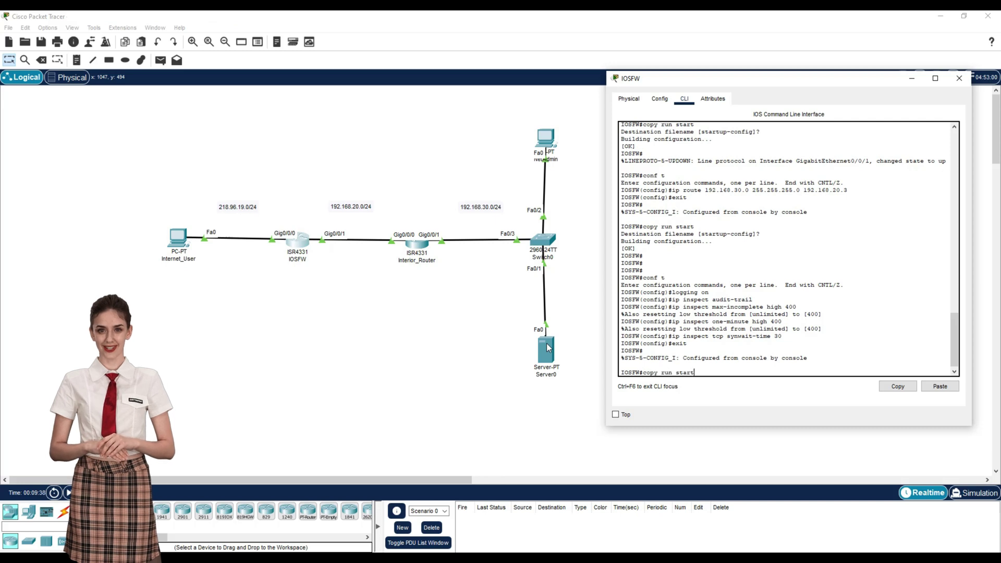
key(Return)
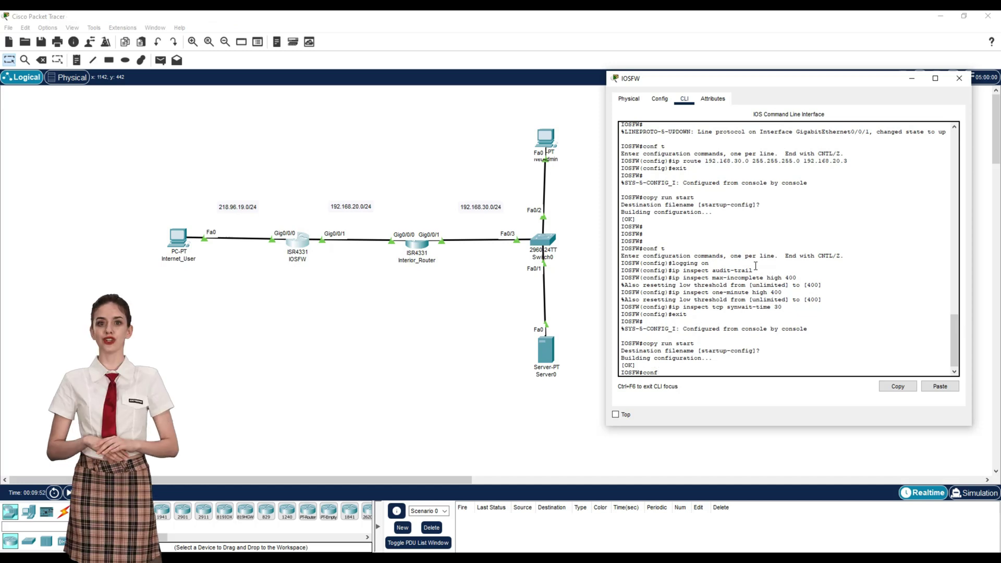
Step: Add inspection rule myfwrule for icmp and for http with a 3600-second timeout
text(ip inspect name my)
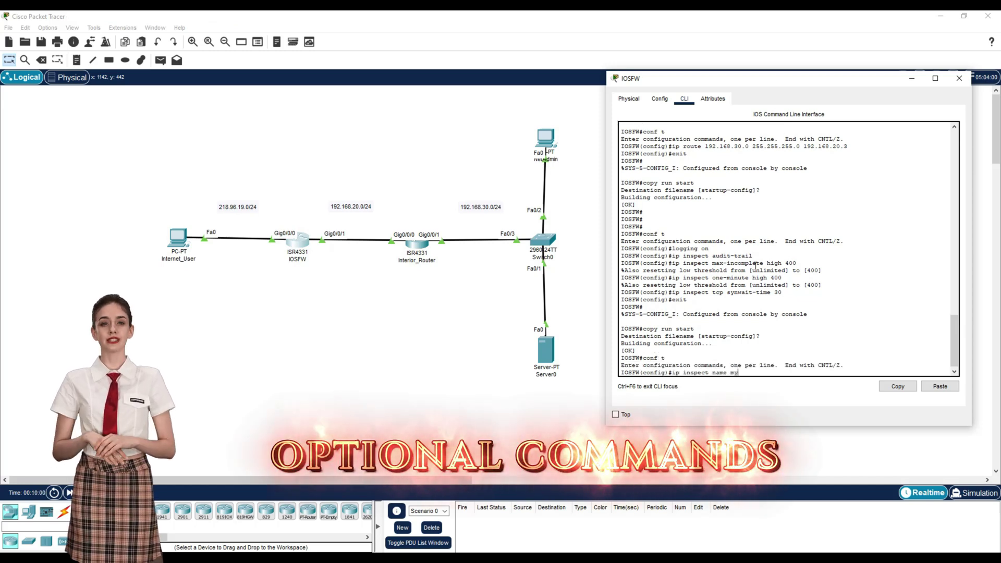
text(cmp)
key(Return)
text(ip inspect name myfwrule gt)
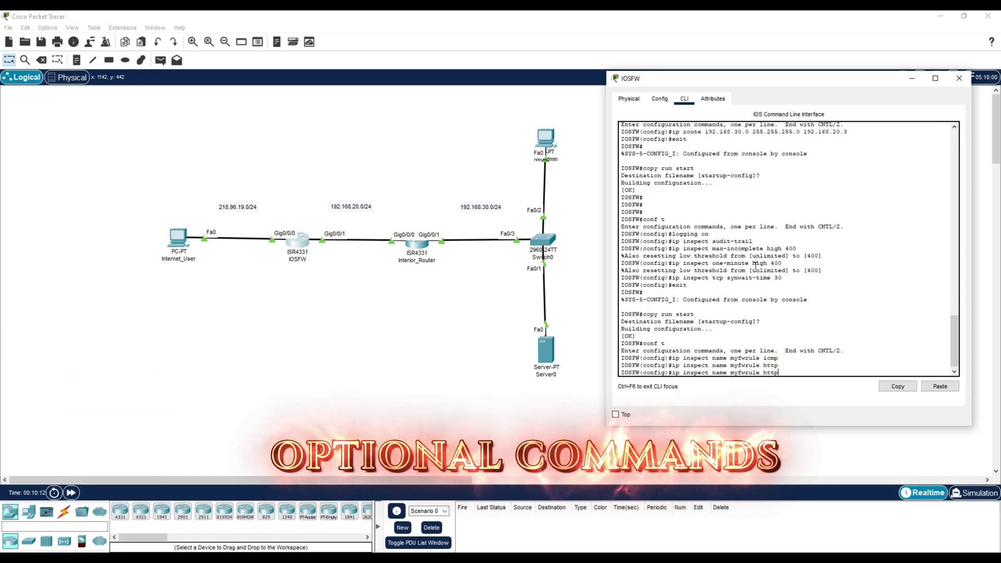
text(timeout 3600)
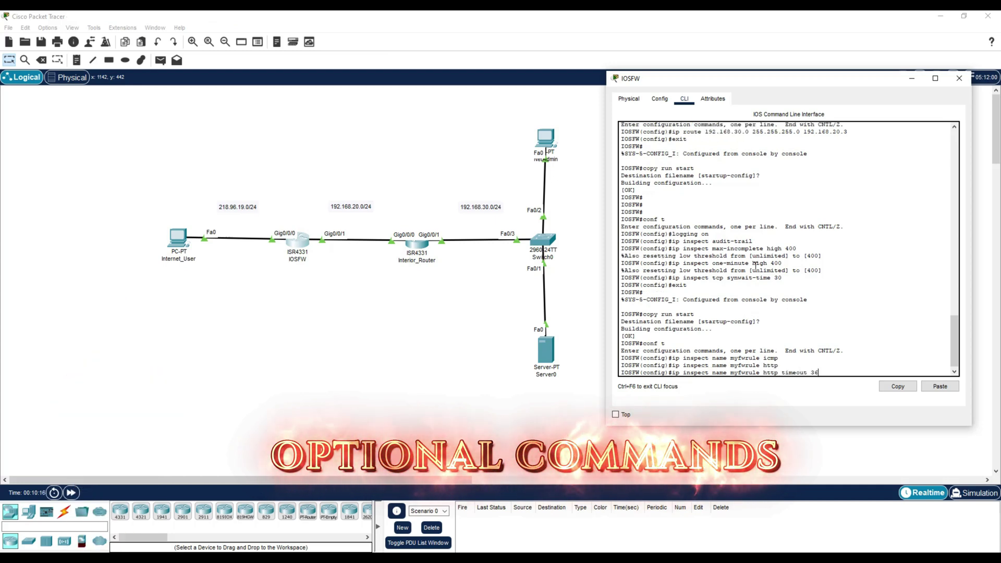
key(Return)
Step: Add access-list 51 entries denying hosts 172.19.1.203 and 172.19.2.146
text(access-list 51 deny)
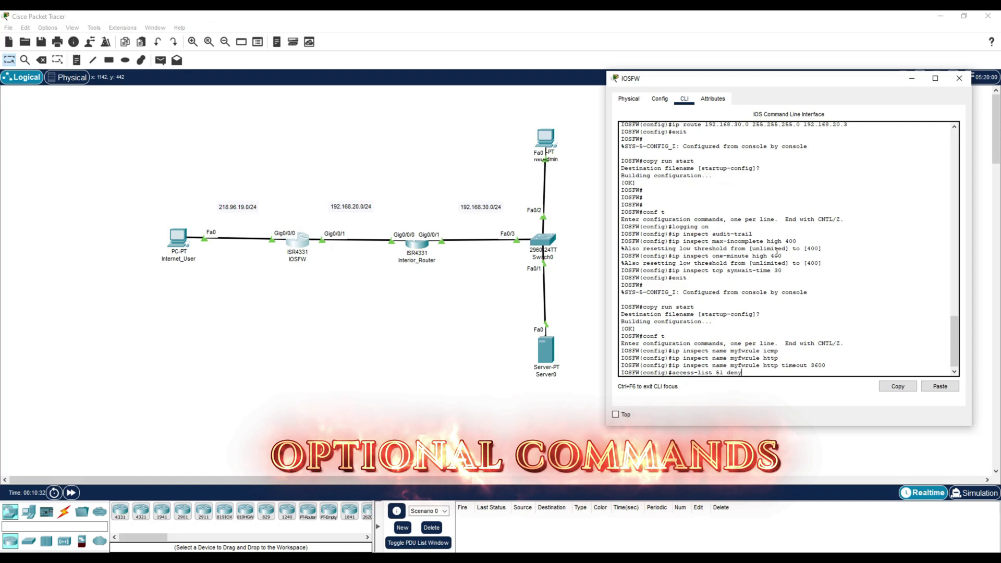
text( 172.19.1.203)
key(Return)
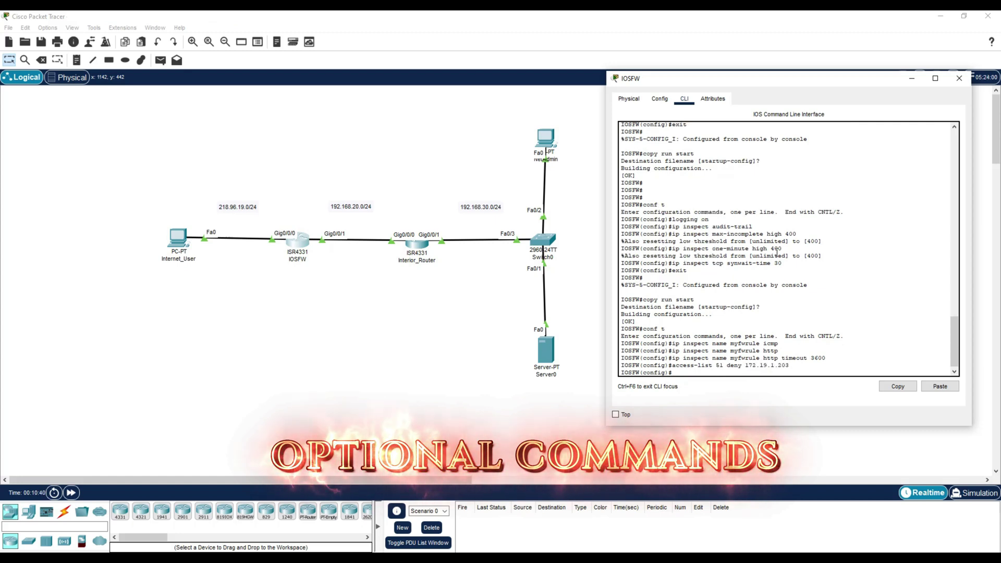
key(Up)
key(BackSpace)
key(BackSpace)
key(BackSpace)
key(BackSpace)
key(BackSpace)
text(2.146)
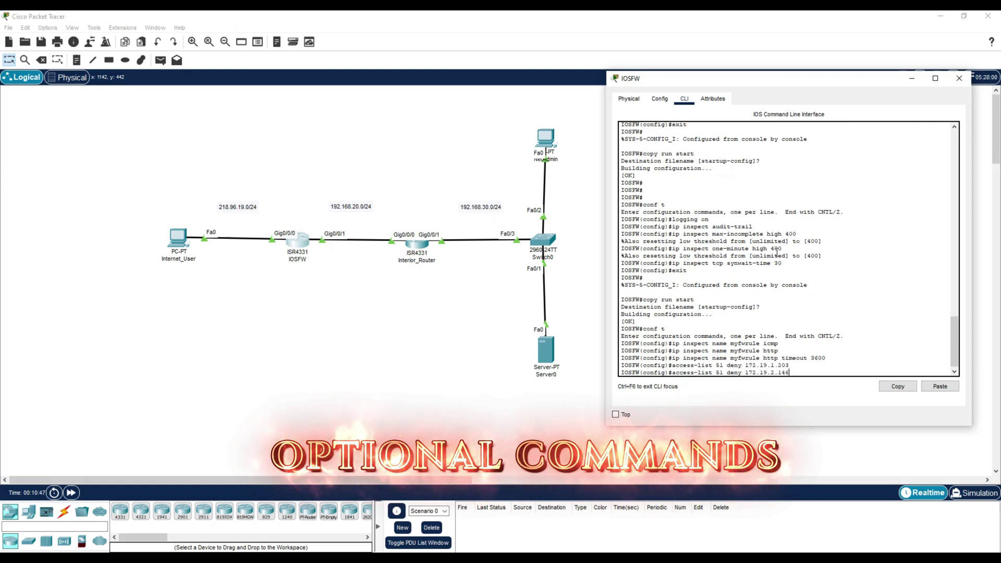
key(Return)
Step: Save the configuration to startup, re-enter global configuration, and begin the Inside_Out extended ACL
text(exit)
key(Return)
text(copy run start)
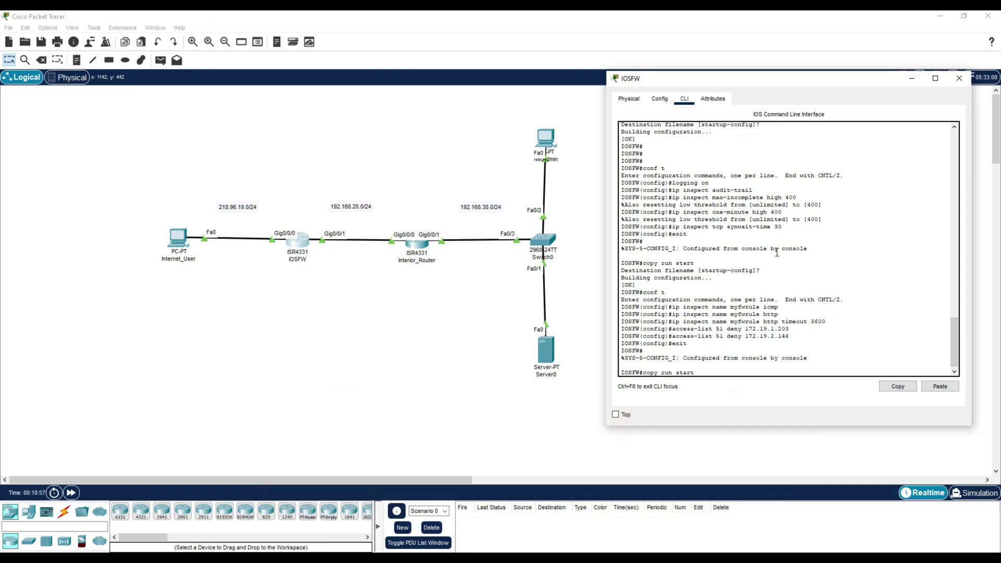
key(Return)
key(Return)
text(conf t)
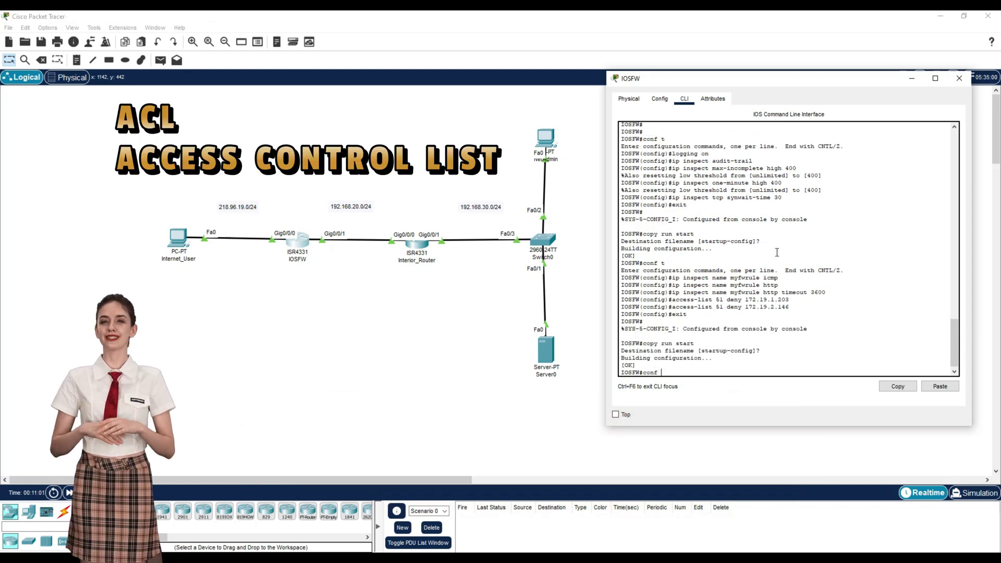
key(Return)
text(ip acce)
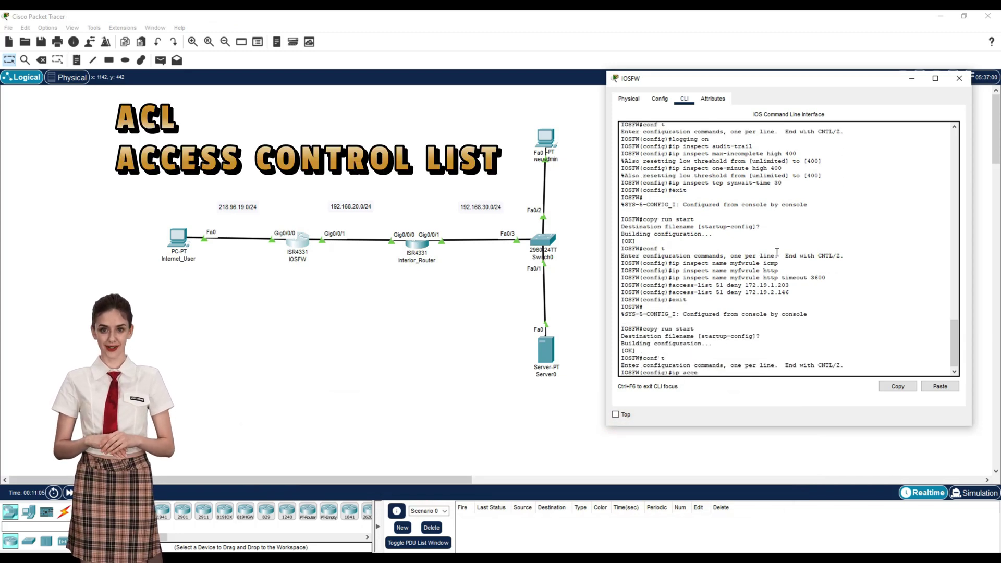
text(ss-list ext)
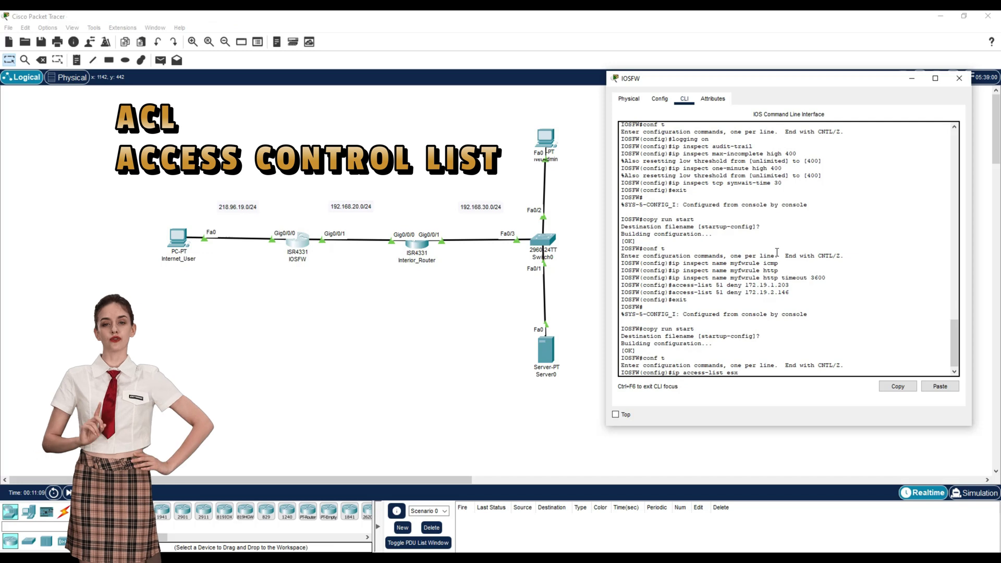
text(ended Inside_Out)
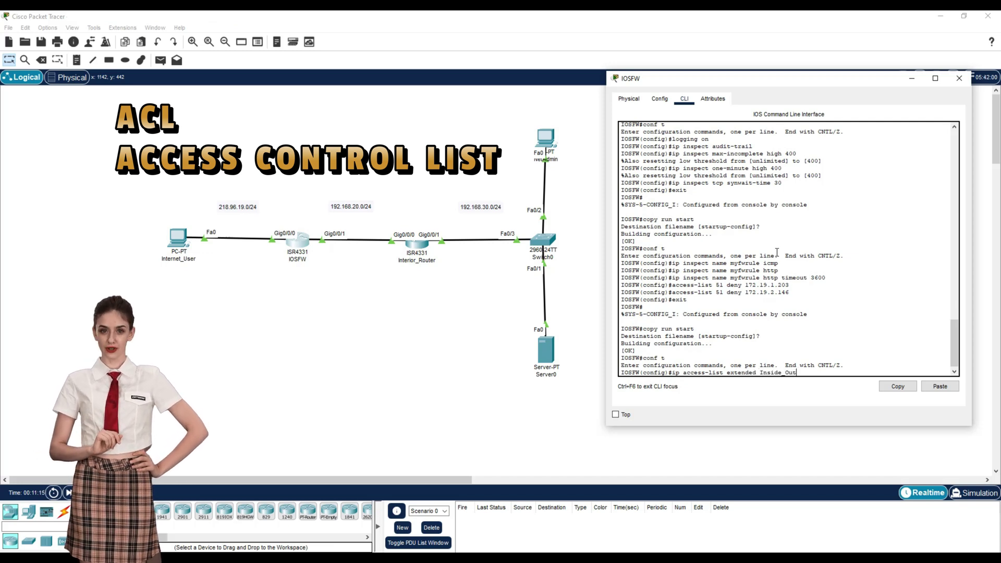
Step: Create ACL Inside_Out permitting FTP and WWW from 192.168.30.0 0.0.0.255 to any
key(Return)
text(permi)
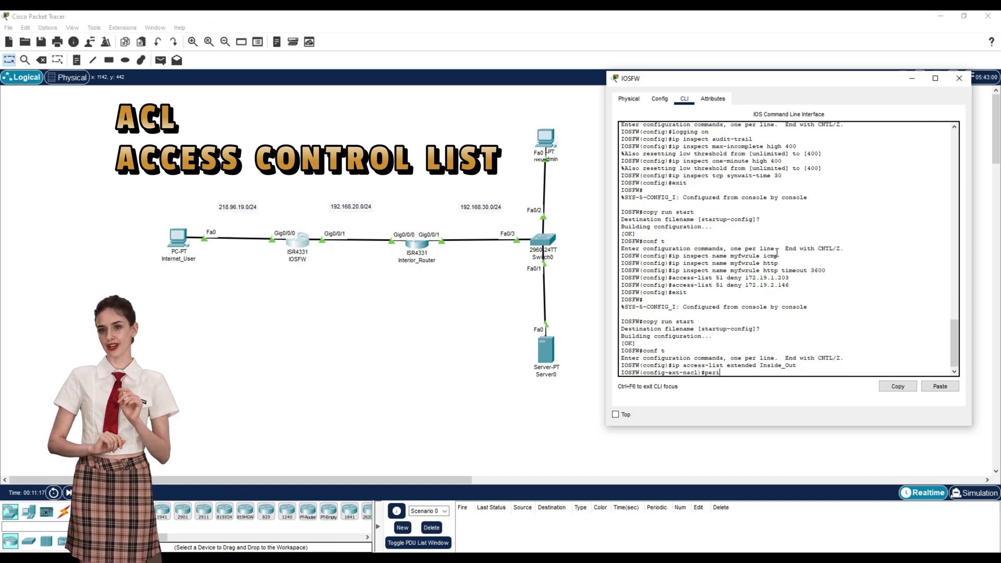
text(t tcp 192)
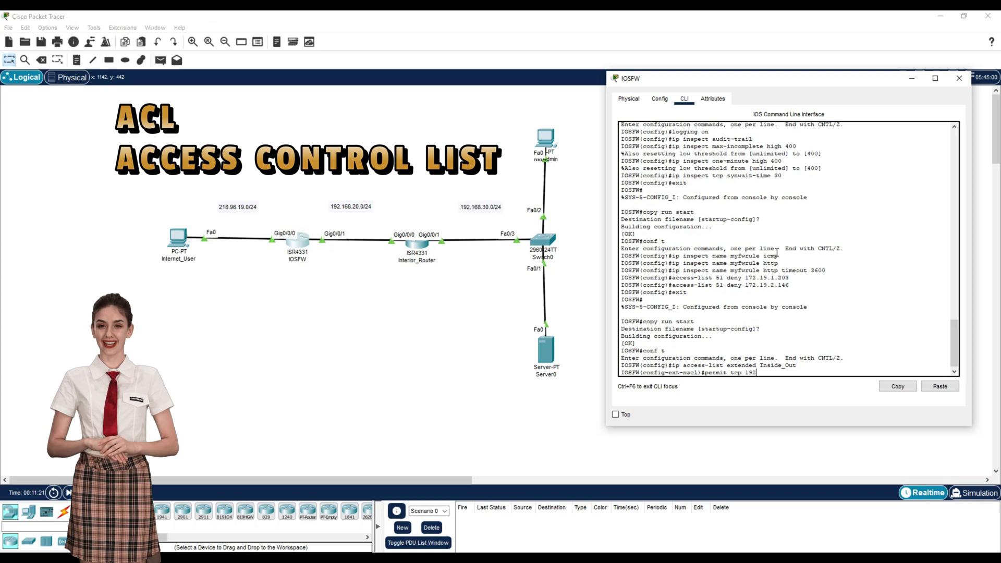
text(.168.30.0 0.0.0.2)
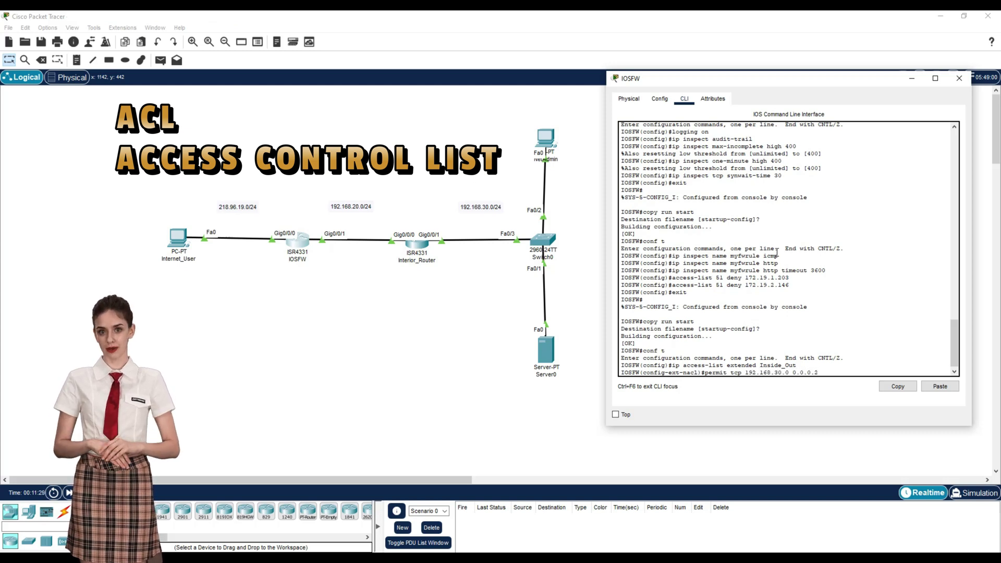
text(55 any eq ftp)
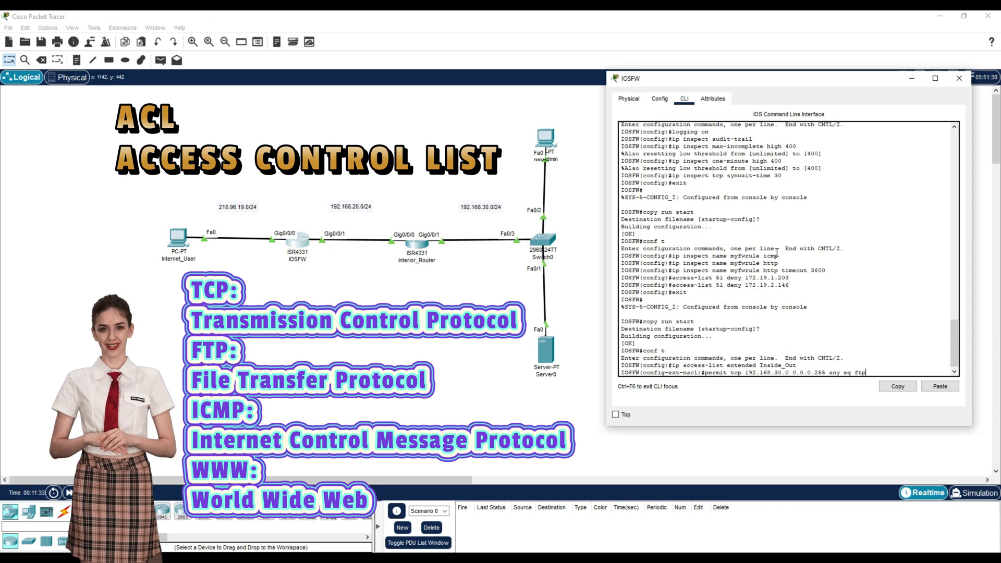
key(Return)
key(Up)
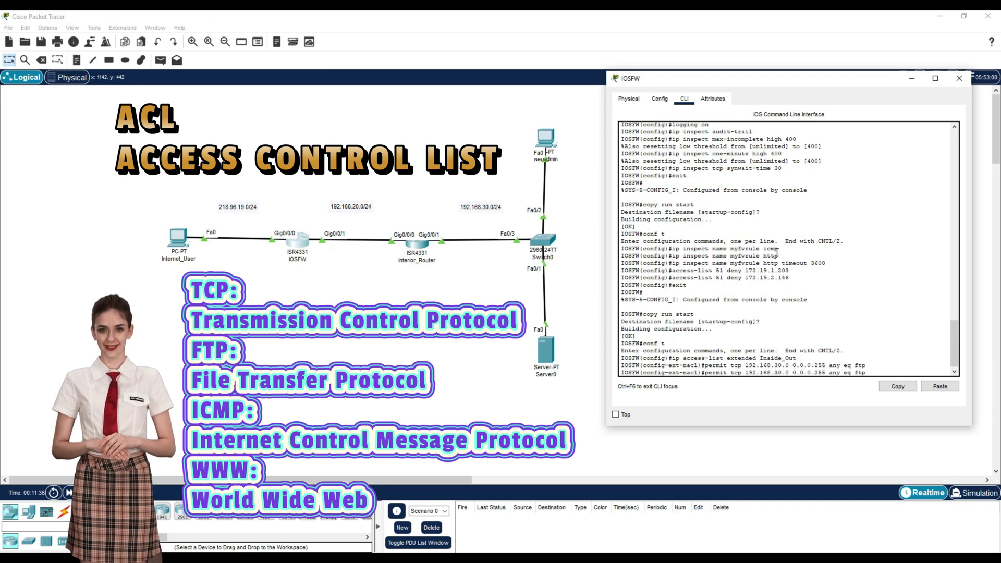
key(BackSpace)
key(BackSpace)
key(BackSpace)
text(w)
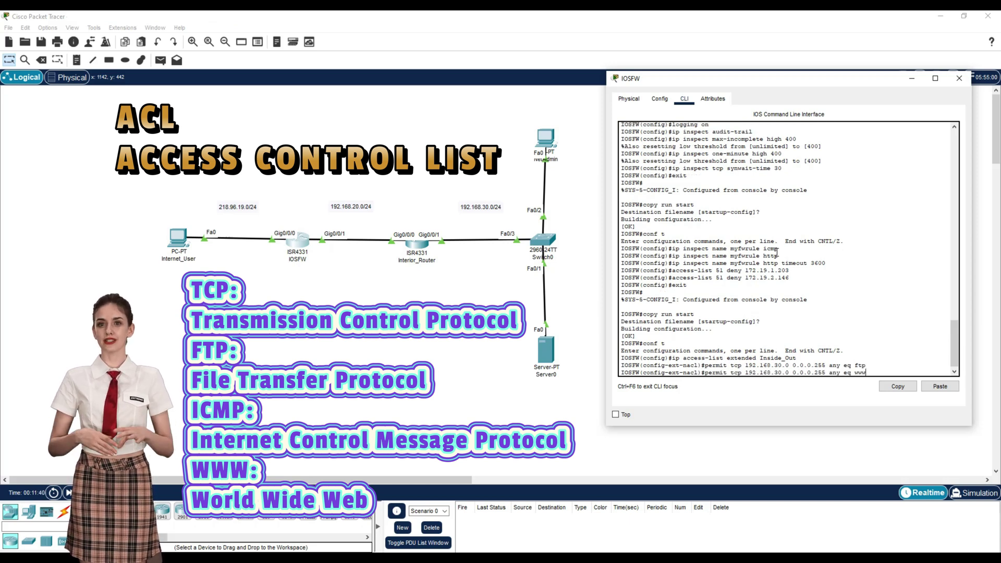
text(ww)
key(Return)
Step: Add an Inside_Out rule permitting ICMP from 192.168.30.0/24 to any, then leave the ACL
key(Up)
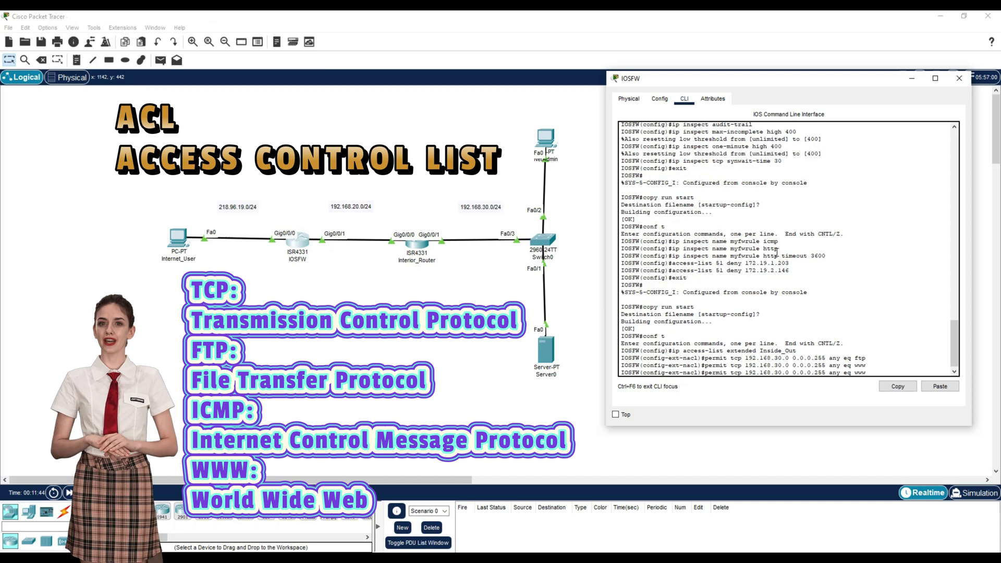
key(Left)
key(Left)
key(Left)
key(Left)
key(Left)
key(Left)
key(Left)
key(Left)
key(Left)
key(Left)
key(Left)
key(Left)
key(BackSpace)
key(BackSpace)
key(BackSpace)
text(icmp)
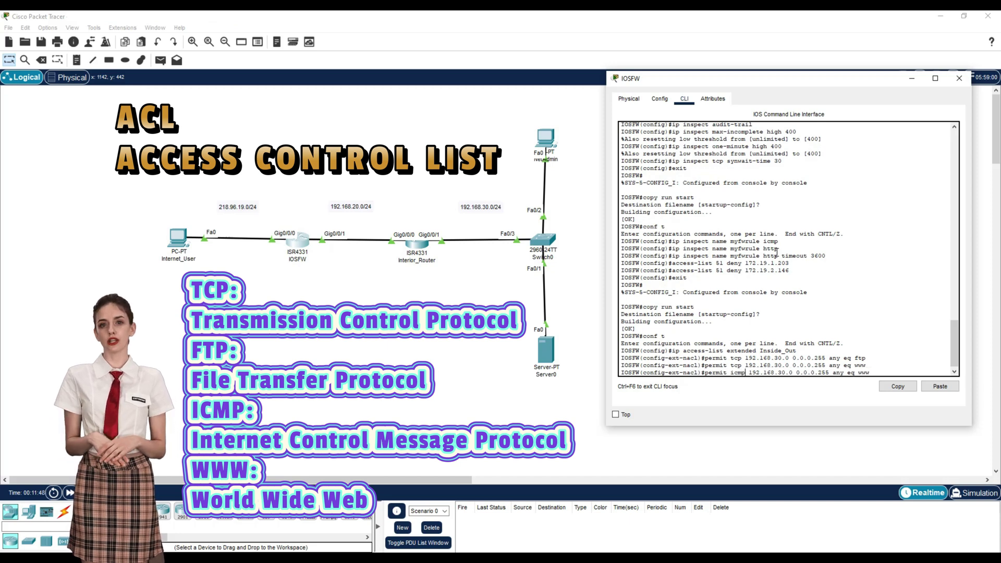
key(BackSpace)
key(BackSpace)
key(BackSpace)
key(BackSpace)
key(BackSpace)
key(BackSpace)
key(BackSpace)
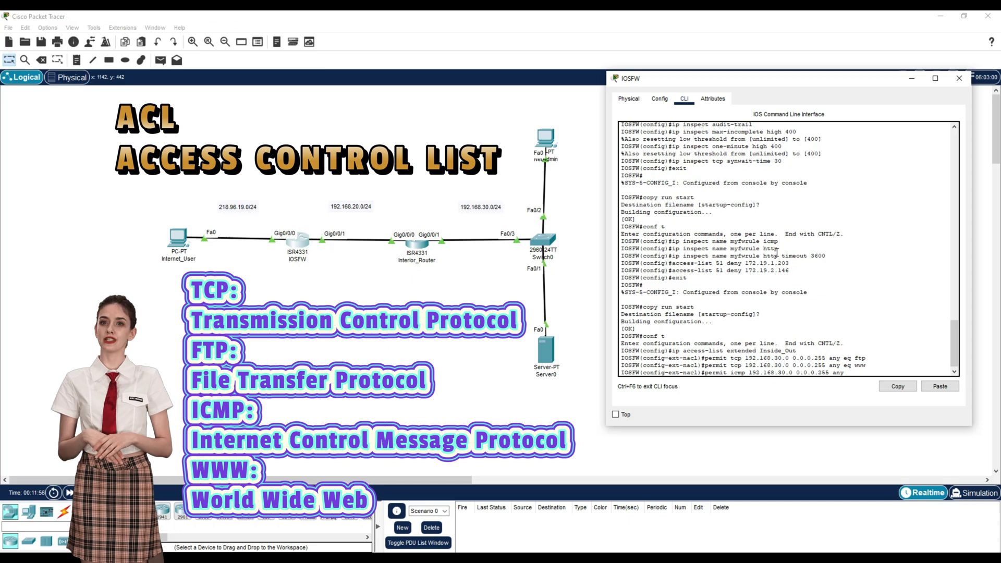
key(Return)
text(exit)
key(Return)
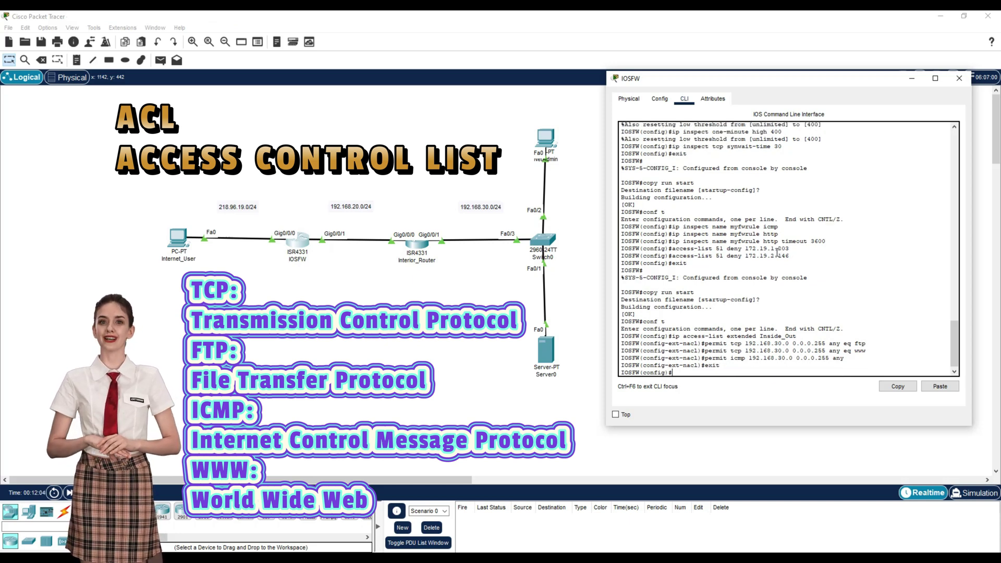
text(int g0/0/1)
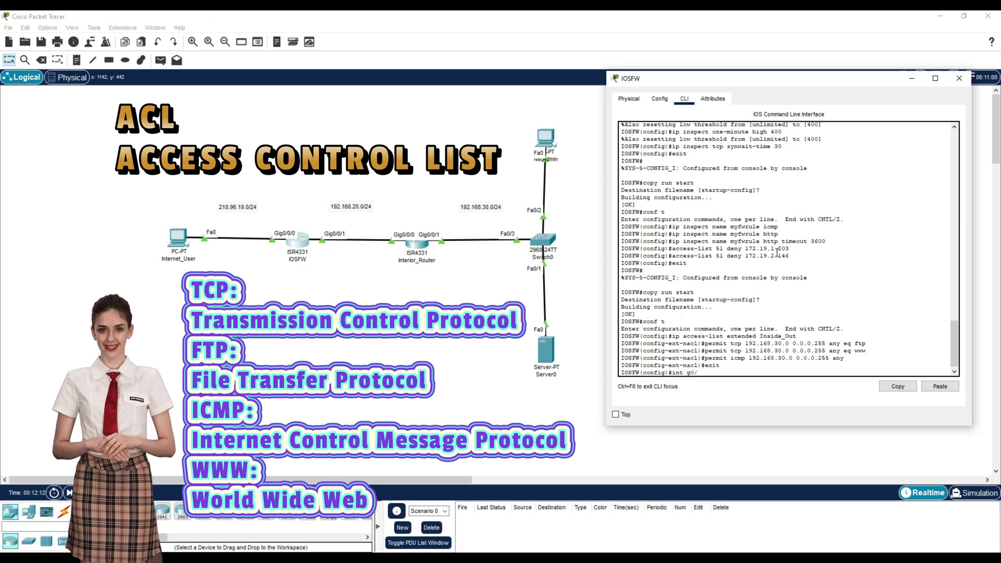
Step: Apply ACL Inside_Out inbound on interface g0/0/1 with ip access-group
key(Return)
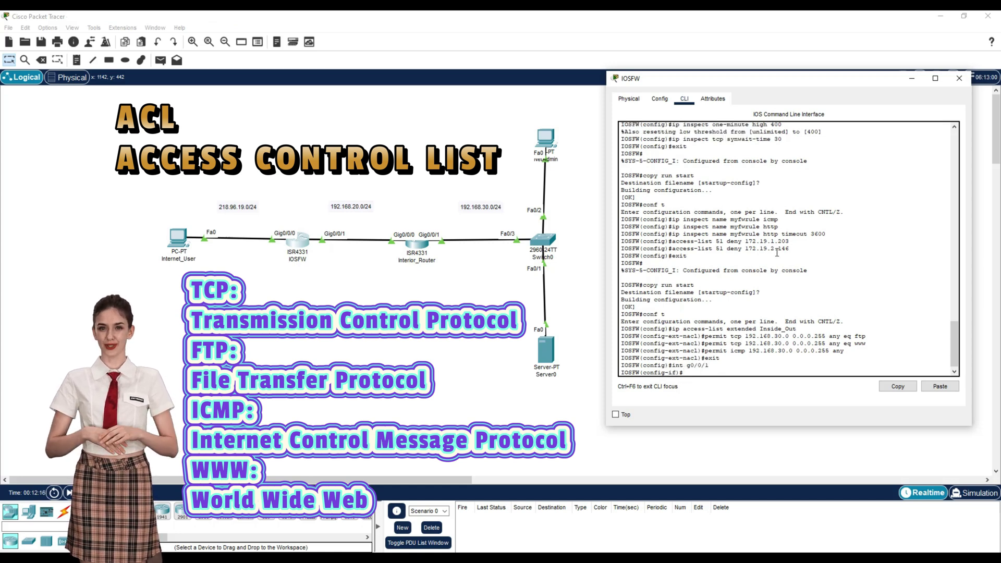
text(ip access-grop)
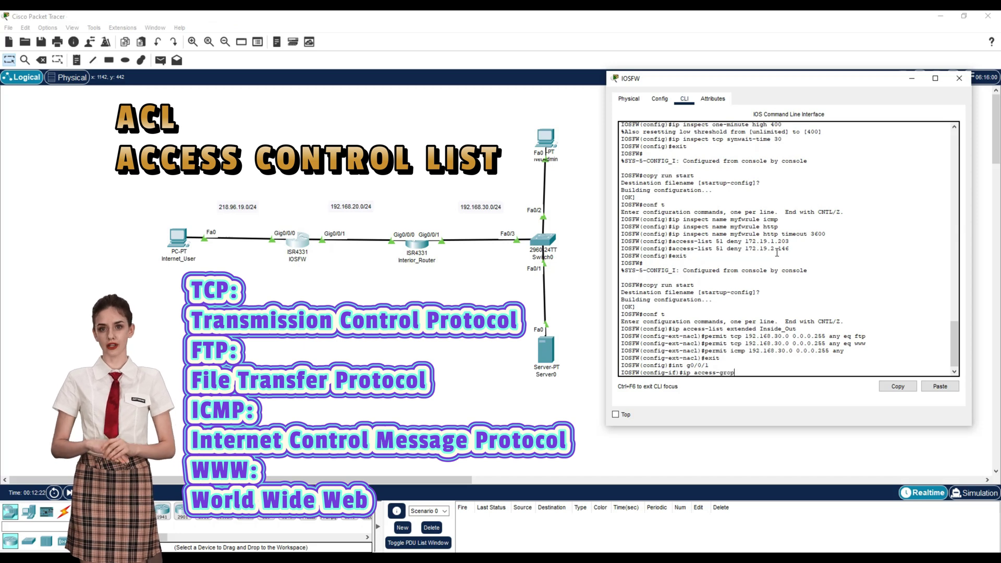
key(BackSpace)
text(up)
text( INsid)
text(side_Out)
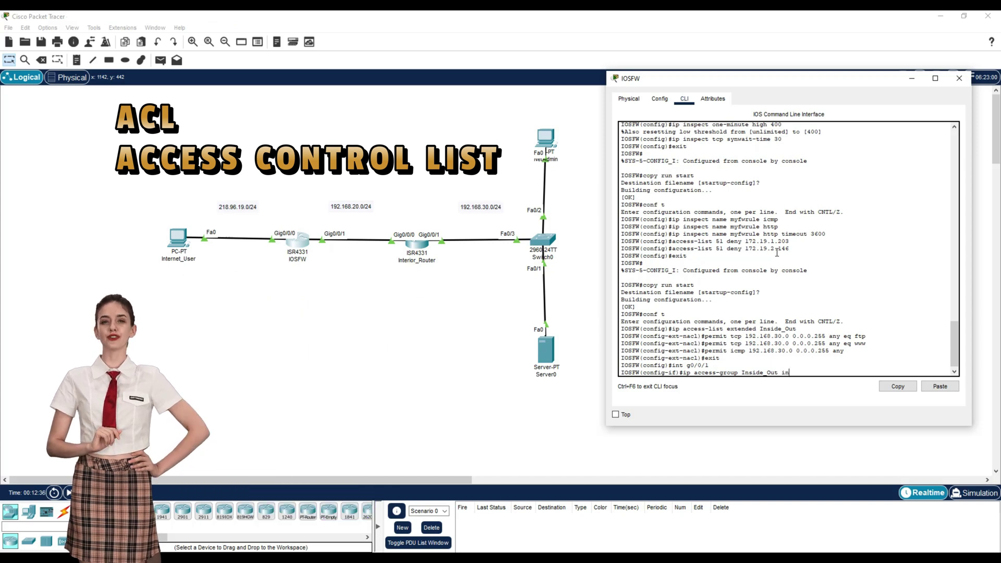
key(Return)
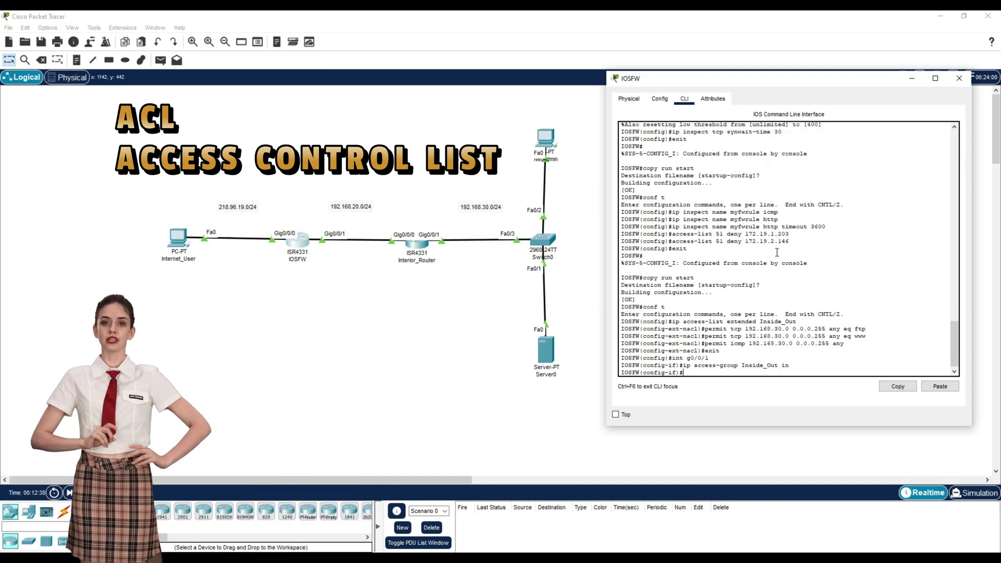
Step: Leave configuration mode and save the running config to startup-config
text(exit)
key(Return)
text(exit)
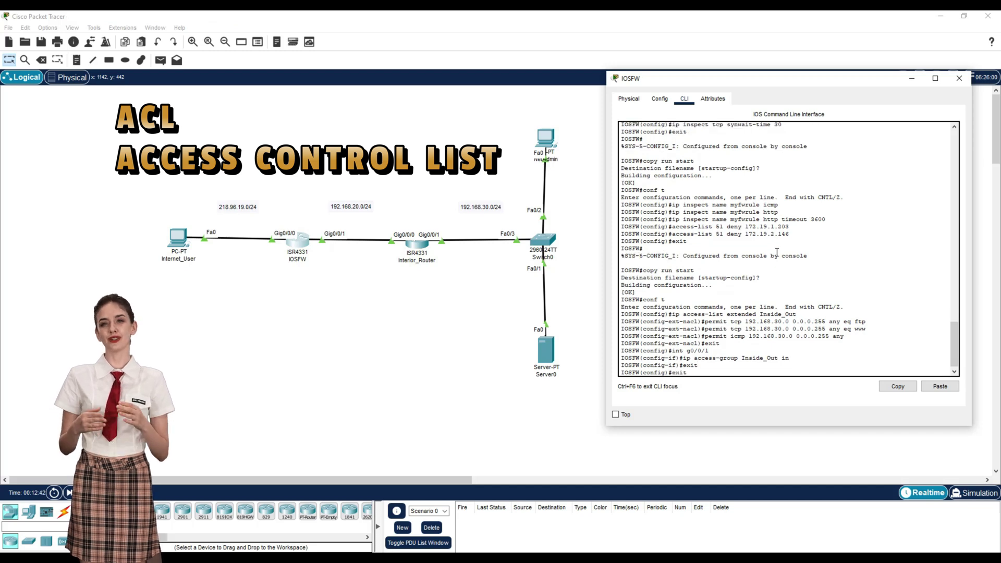
key(Return)
text(copy run)
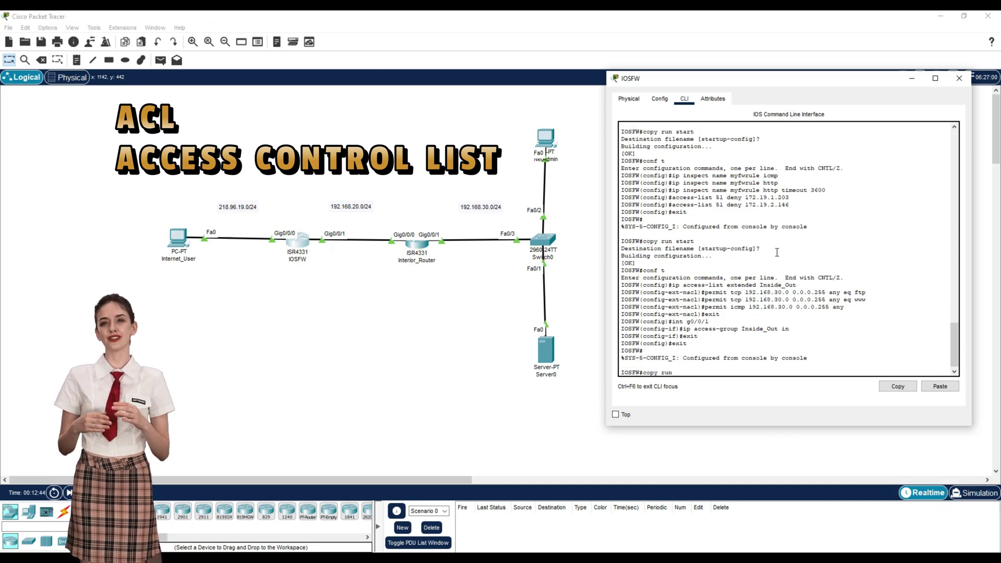
text( start)
key(Return)
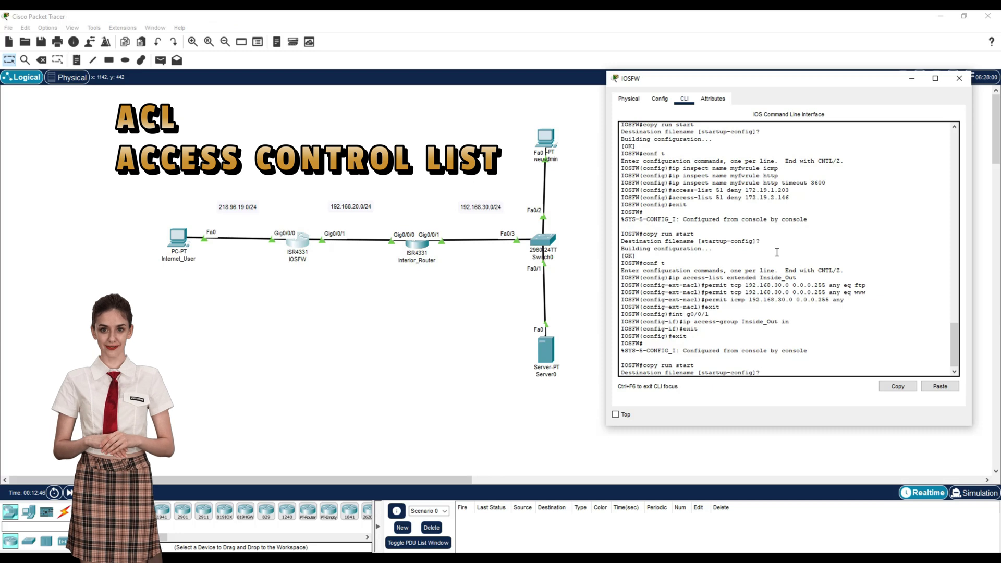
key(Return)
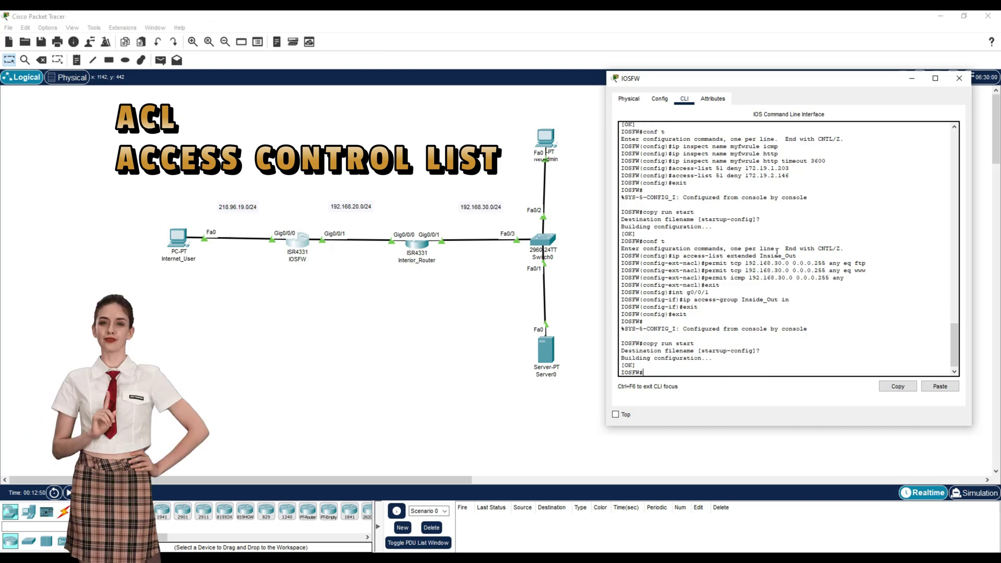
Step: Create extended ACL Outside_In permitting ICMP from 218.96.19.0/24 to host 192.168.30.5
text(conf t)
key(Return)
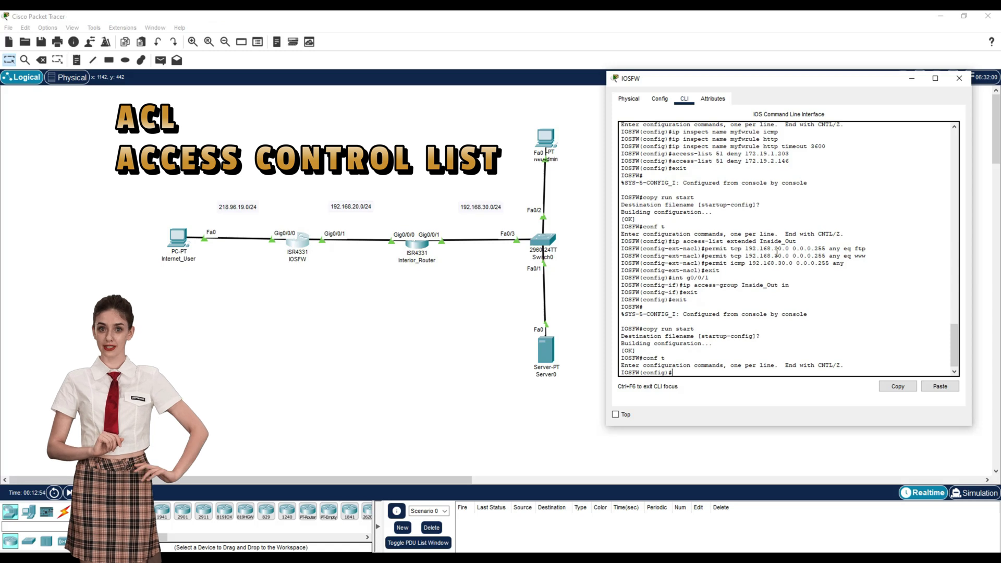
text(ip access-list extended Outside_In)
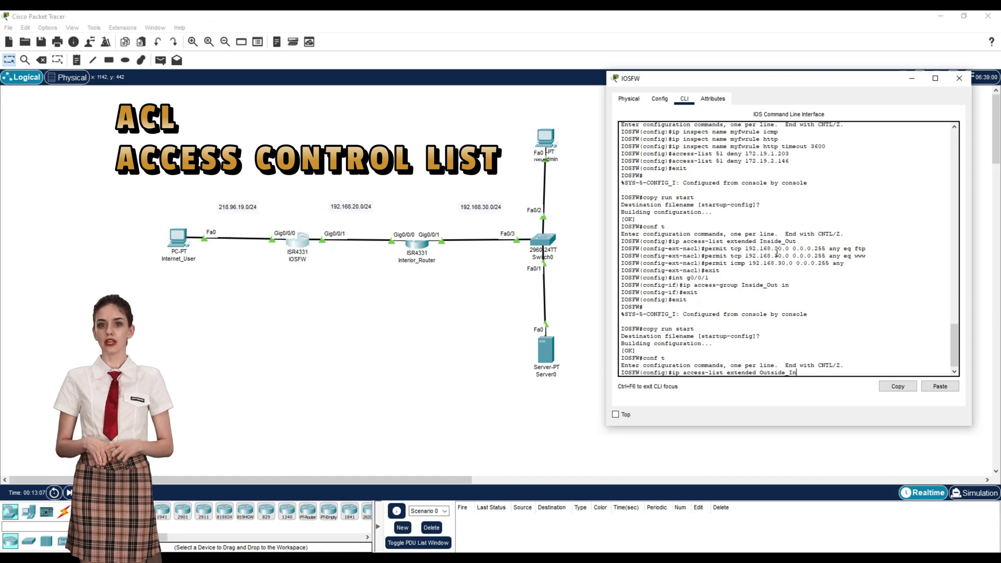
key(Return)
text(per)
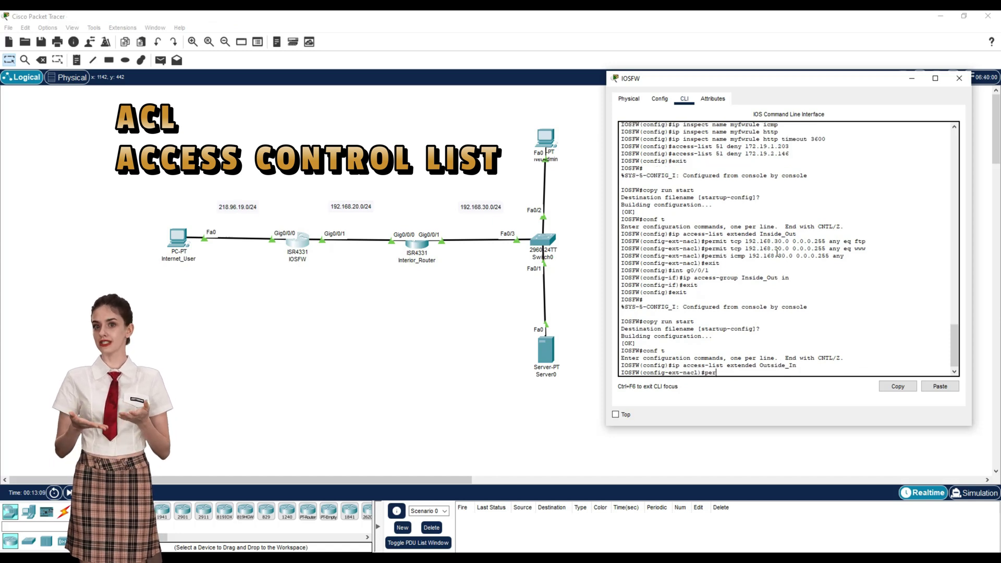
text(mit icmp 21)
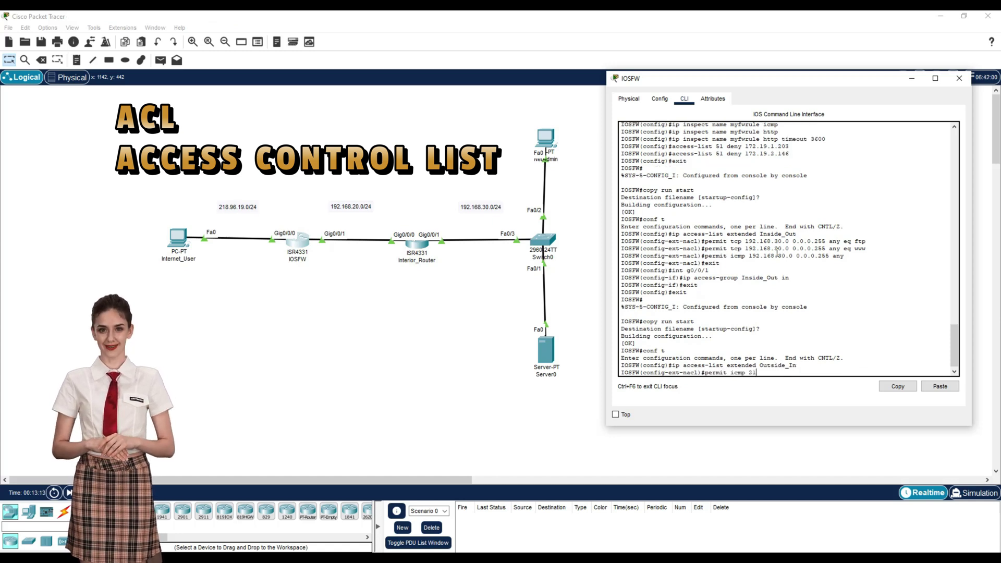
text(8.96.19.0 0.0.0.255)
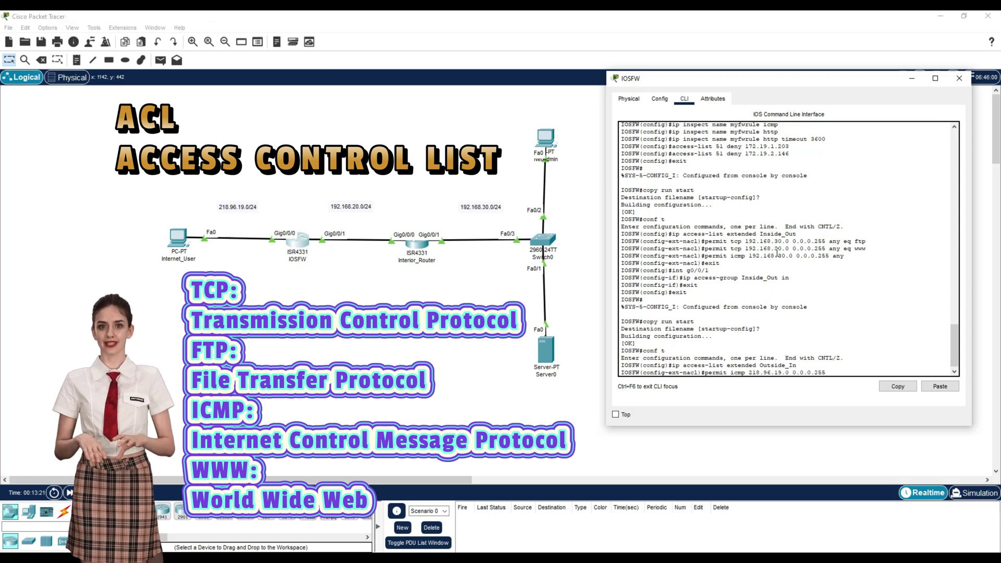
text( host 192.168.30.5)
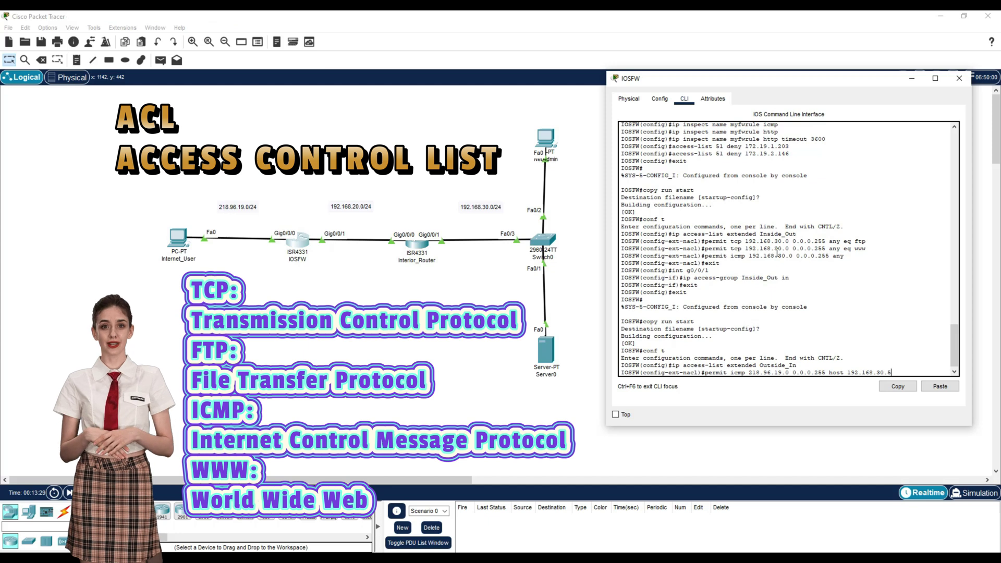
key(Return)
Step: Add Outside_In rules permitting TCP FTP and WWW from 218.96.19.0/24 to host 192.168.30.5
key(Up)
key(BackSpace)
text(6)
key(BackSpace)
key(BackSpace)
key(BackSpace)
key(BackSpace)
text(tcp)
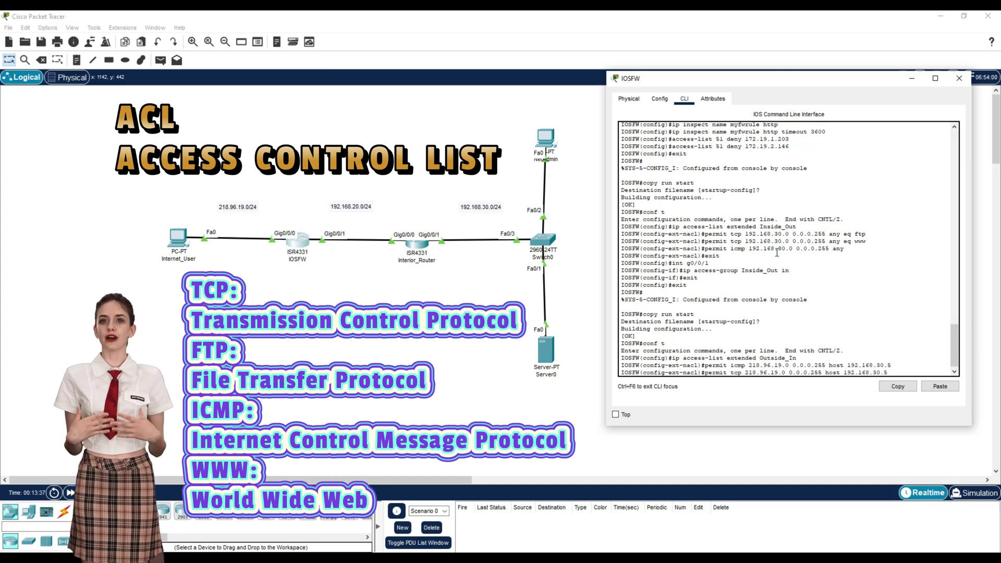
text( eq ftp)
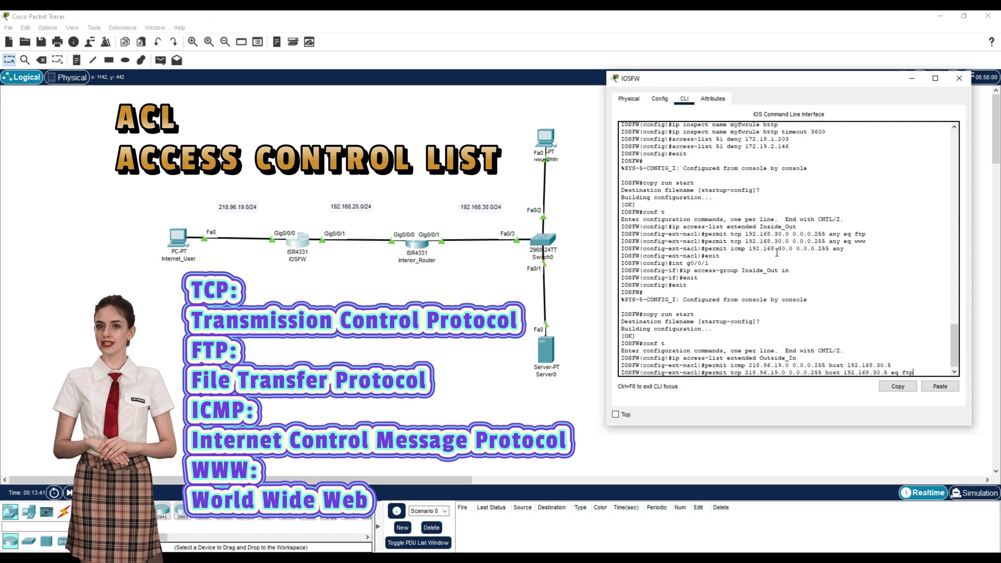
key(Return)
key(Up)
key(BackSpace)
key(BackSpace)
key(BackSpace)
text(www)
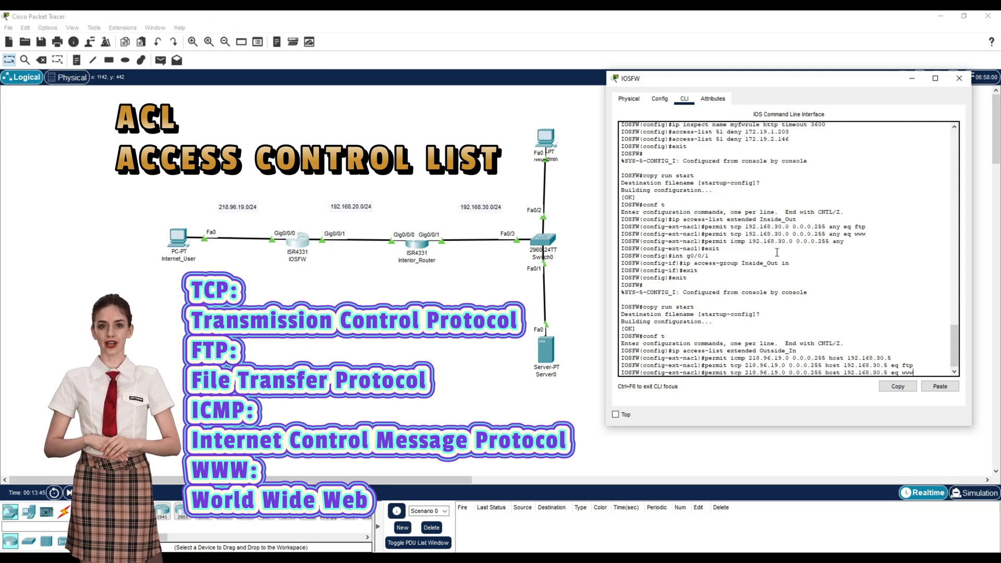
key(Return)
Step: Exit the ACL and configuration modes, then enter conf t again
text(exit)
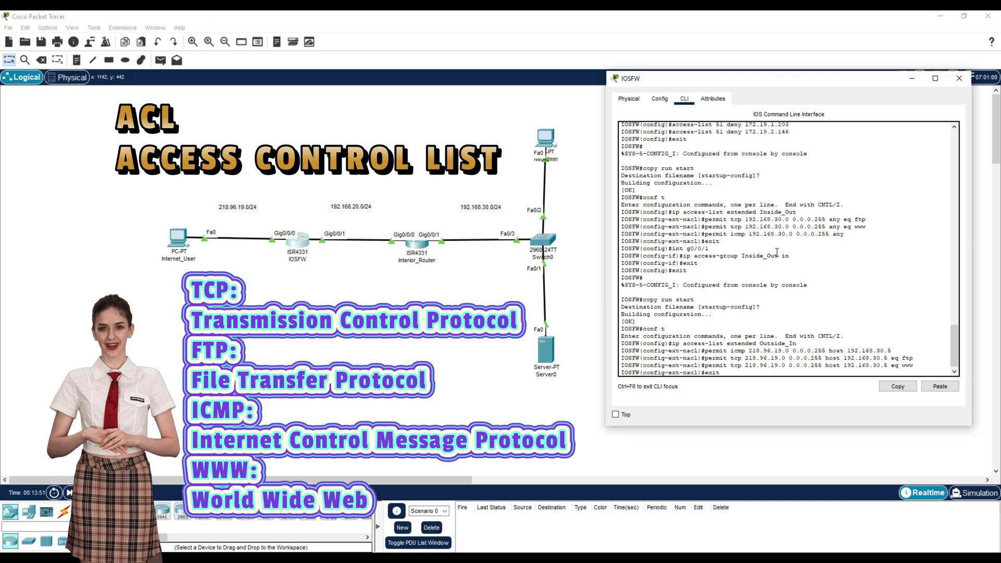
key(Return)
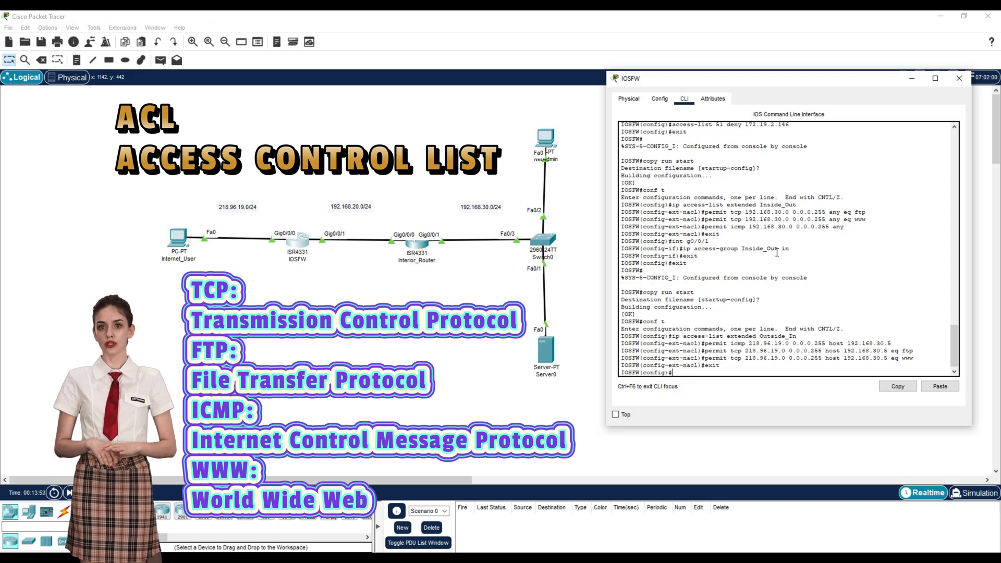
text(exit)
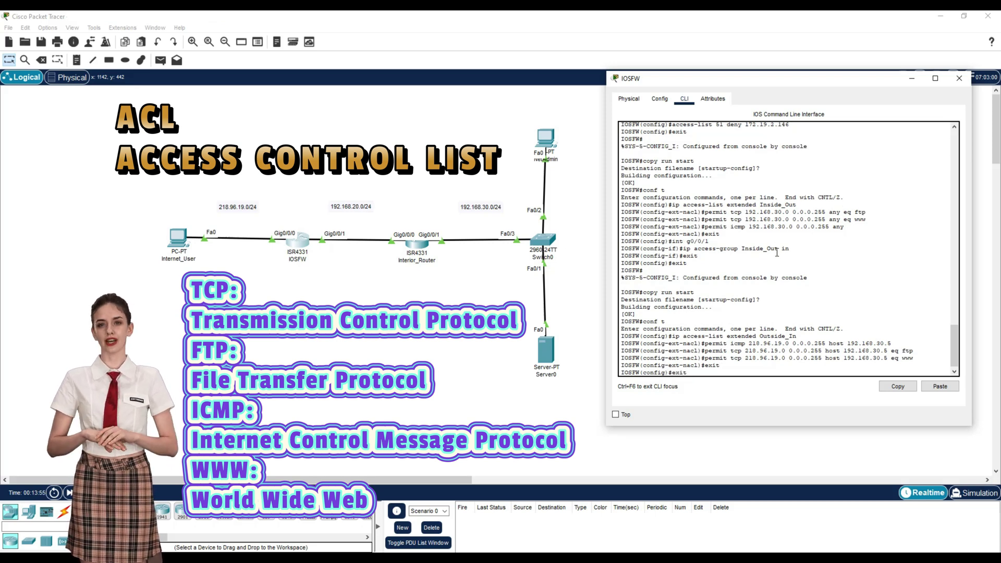
key(Return)
key(Return)
text(conf t)
Step: Apply ACL Outside_In inbound on interface g0/0/0
key(Return)
text(i)
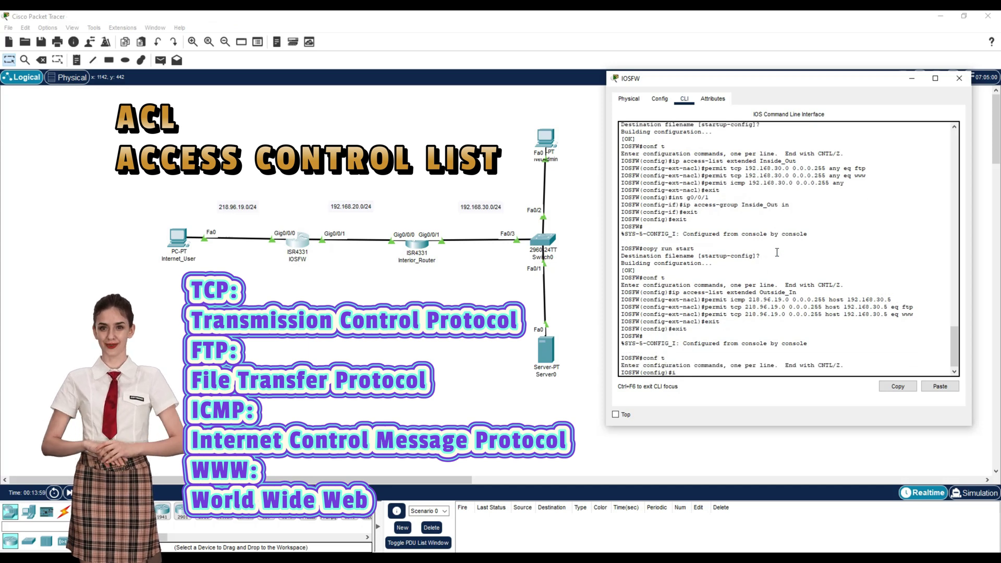
text(nt g0/0/0)
key(Return)
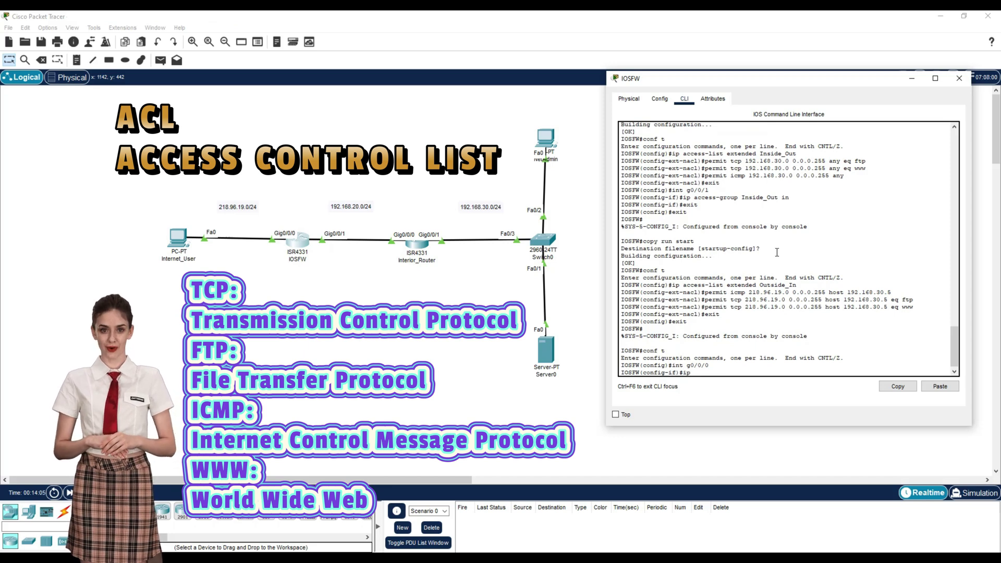
text(ip ac)
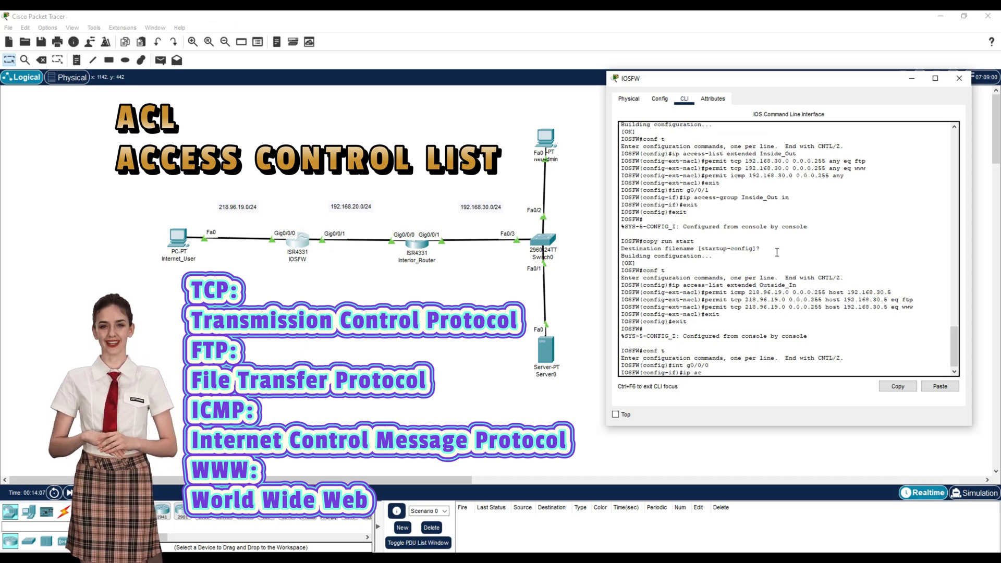
text(cess-group)
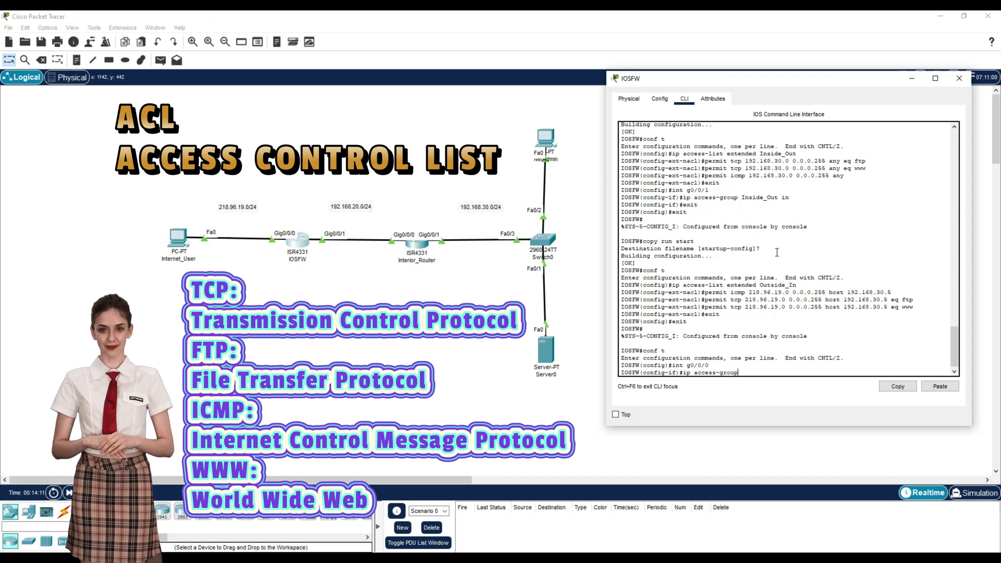
text( Ou)
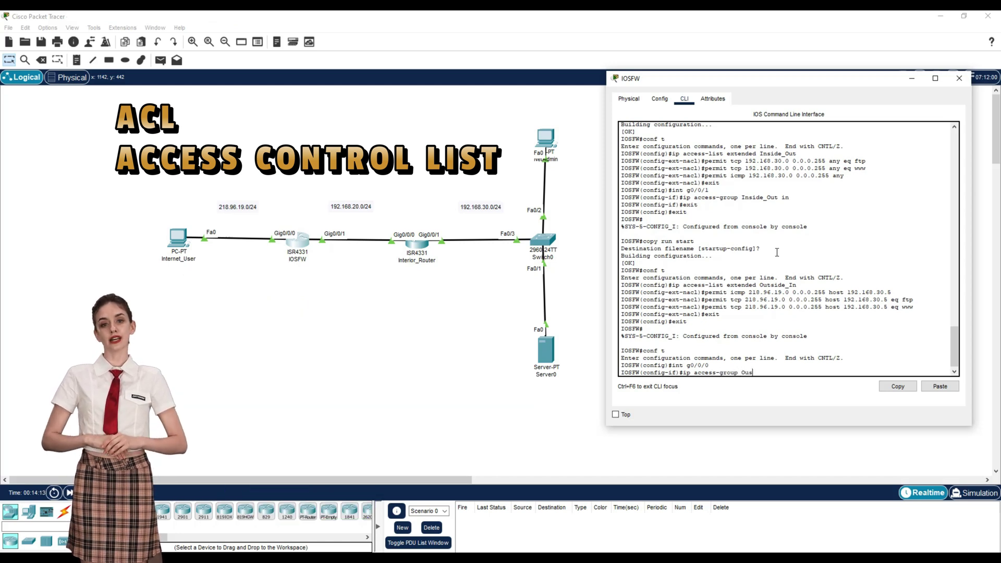
text(tside)
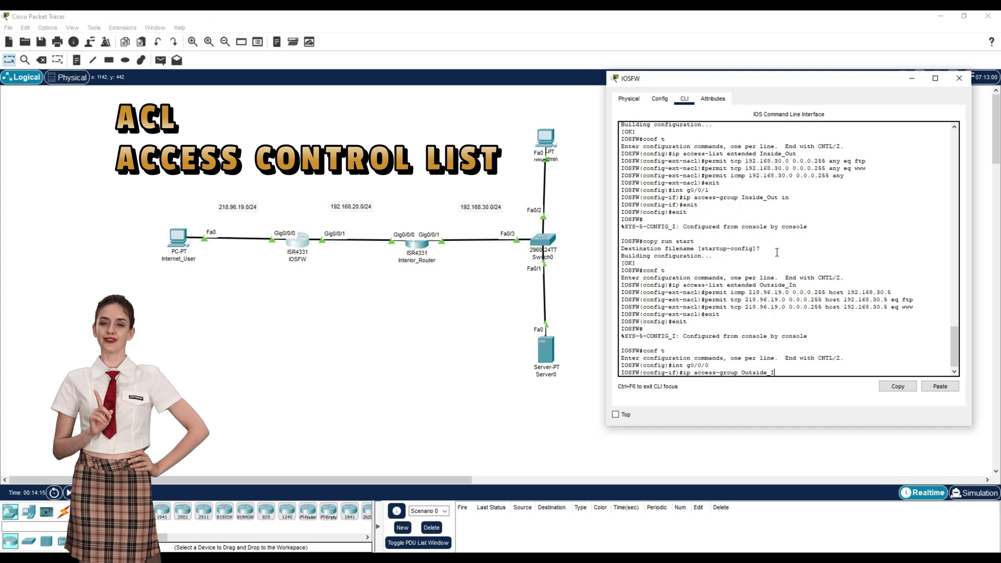
text(_In in)
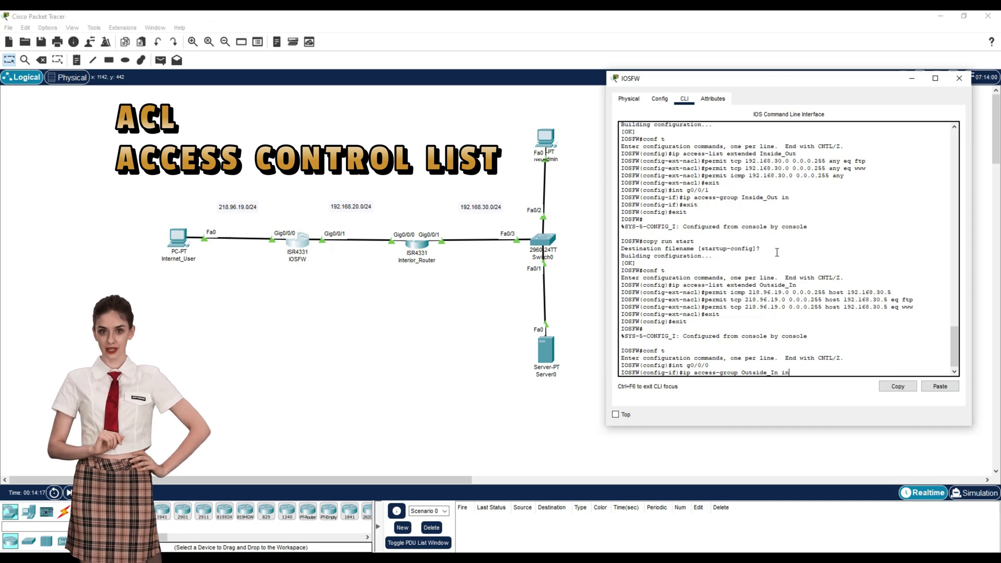
key(Return)
Step: Return to privileged mode and save the running config to startup-config
text(exit)
key(Return)
text(exit)
key(Return)
text(copy)
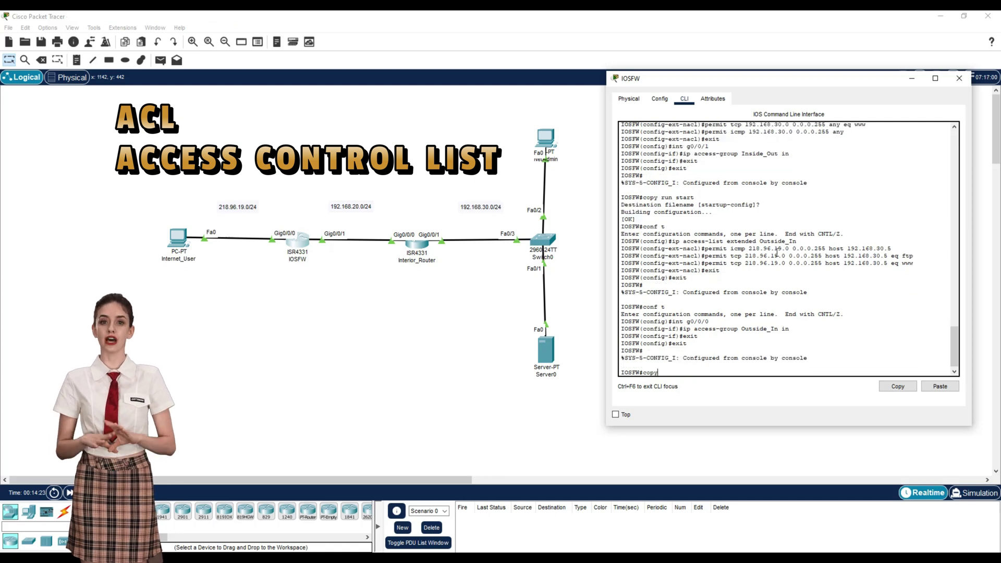
text( run start)
key(Return)
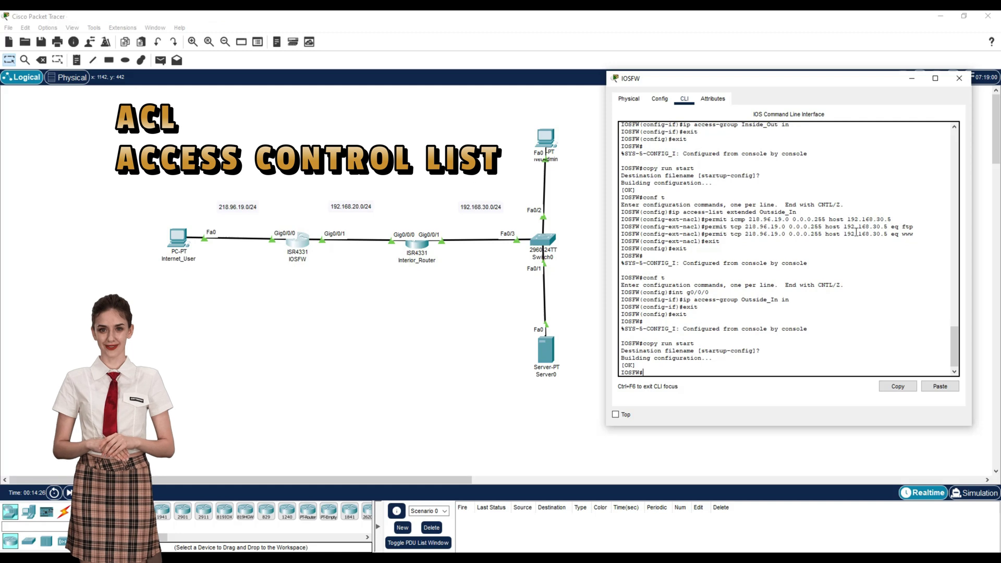
Step: Close the IOSFW window and open Internet_User's Command Prompt
click(958, 78)
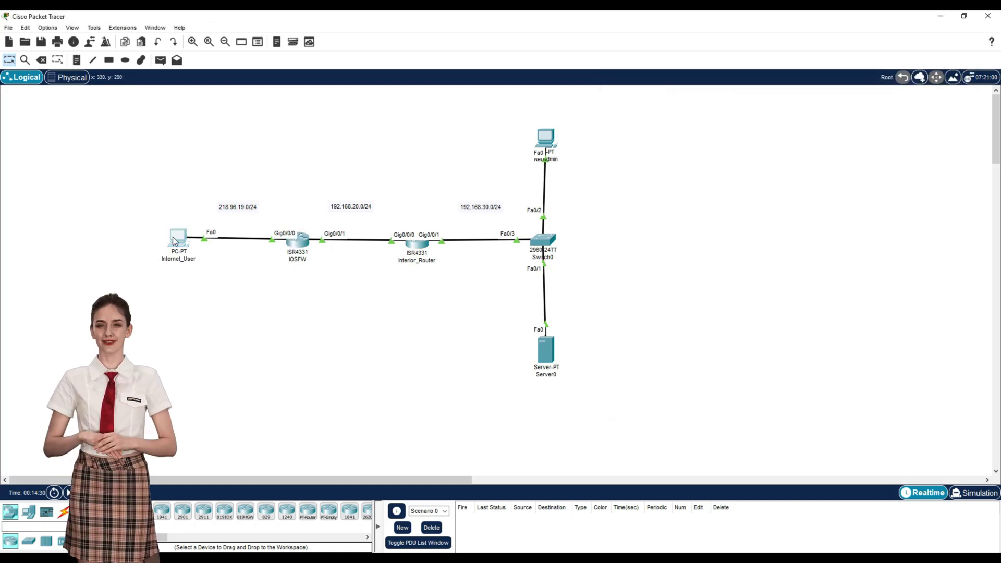
click(178, 238)
drag(466, 112, 754, 91)
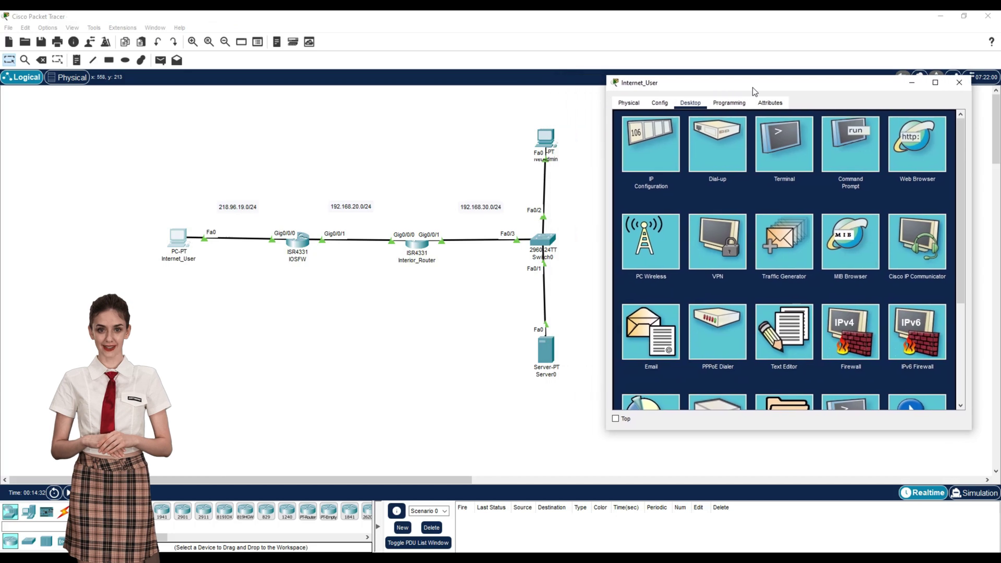
click(824, 153)
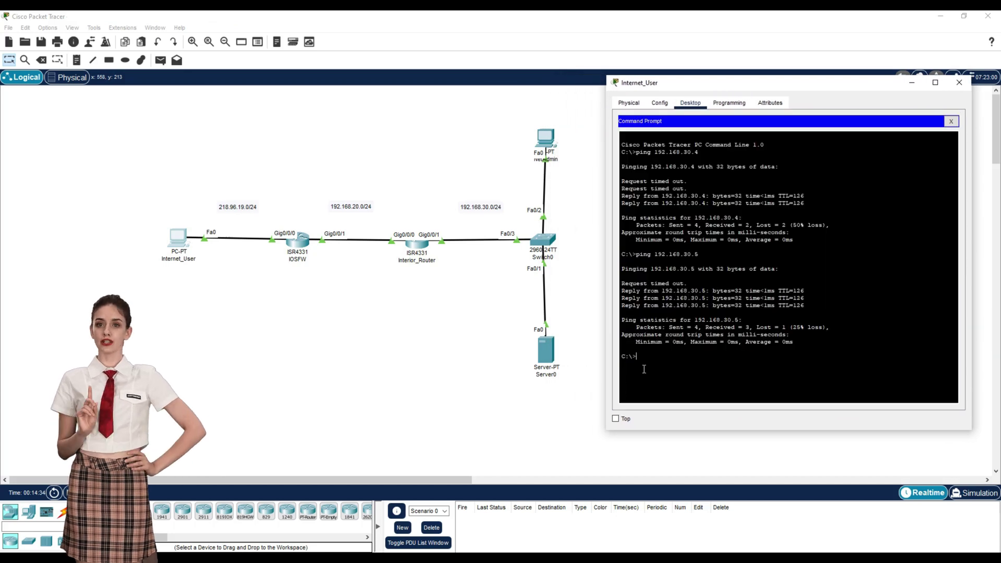
Step: Ping 192.168.30.5 (succeeds) and 192.168.30.4 (unreachable) from Internet_User
key(Up)
key(Return)
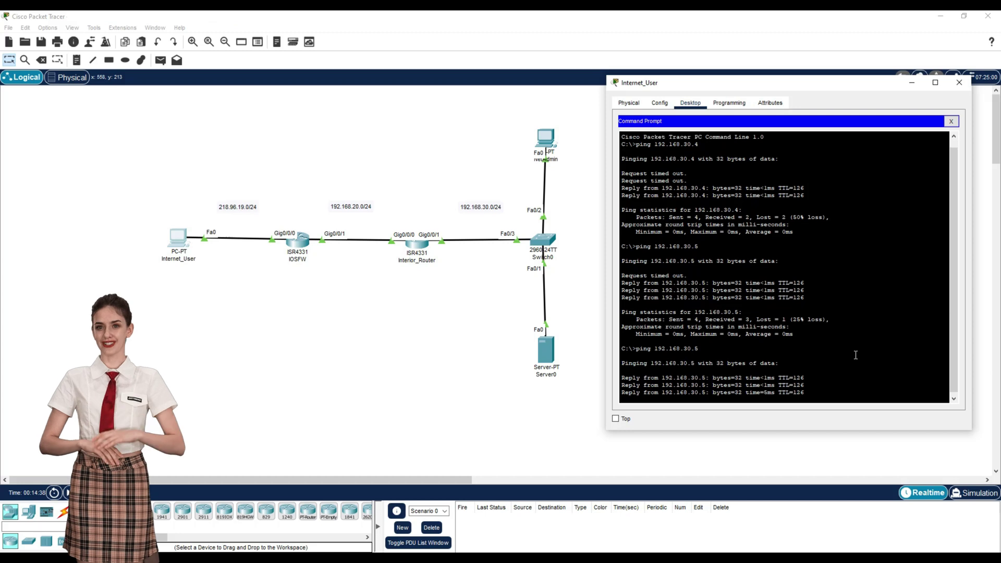
key(Up)
key(Return)
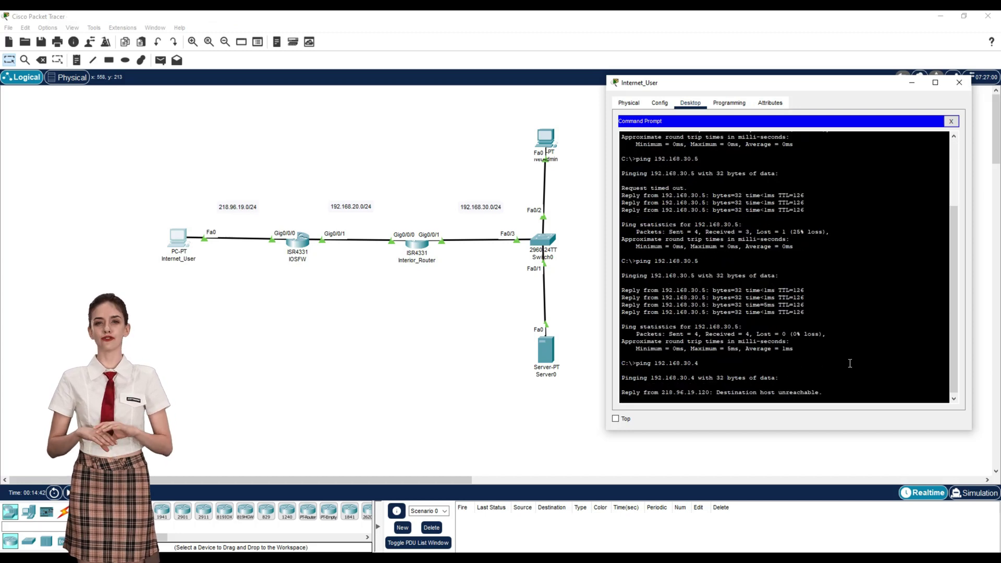